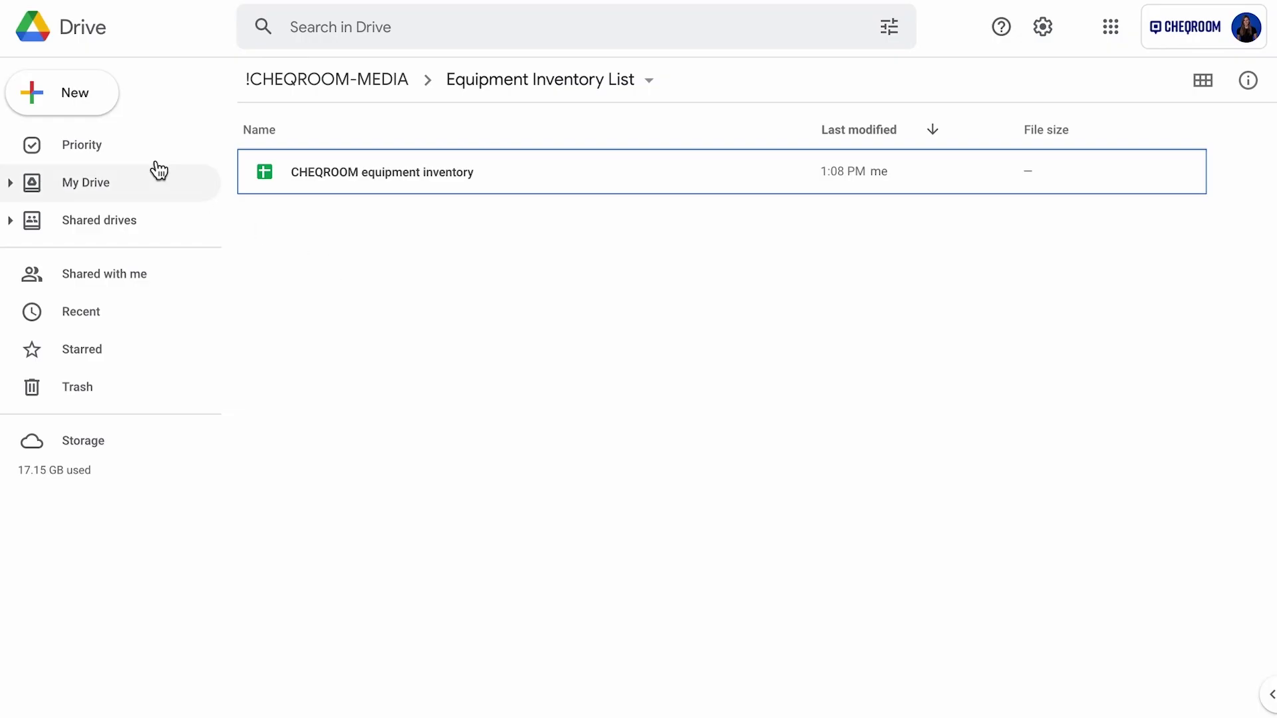
Open the CHEQROOM equipment inventory spreadsheet from Google Drive, leaving the New menu unused
left_click(86, 111)
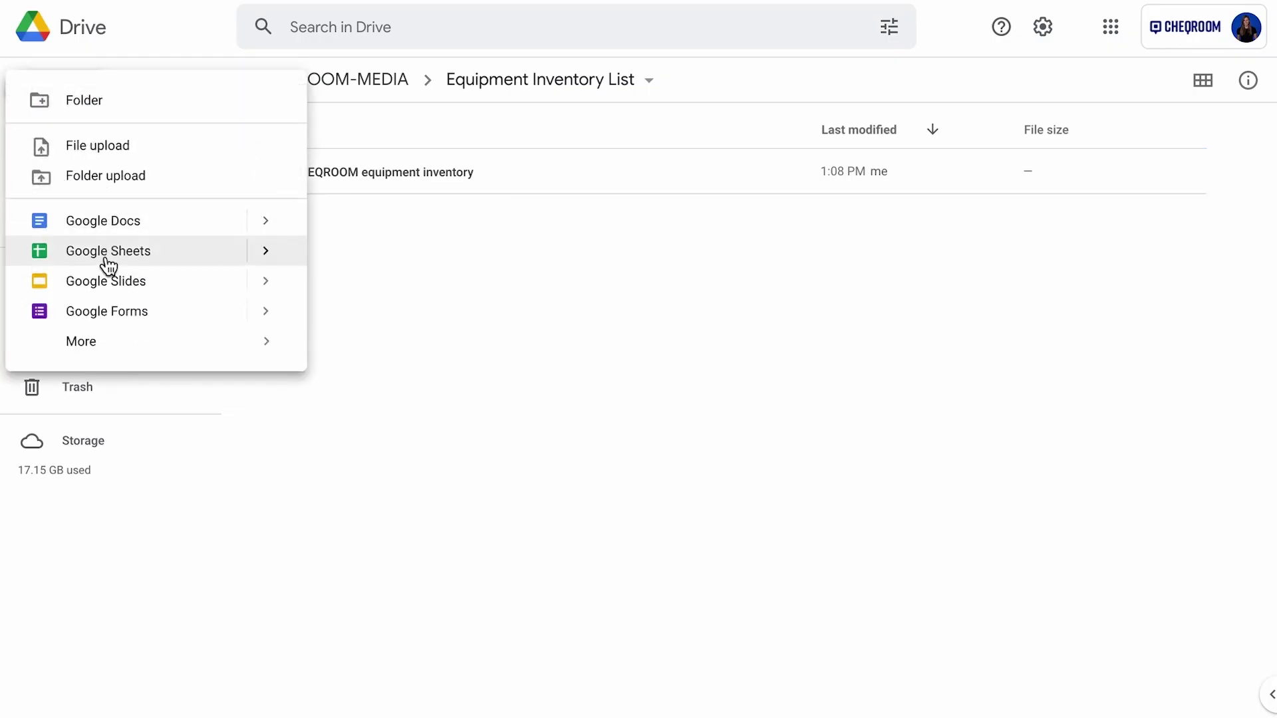
mouse_move(274, 269)
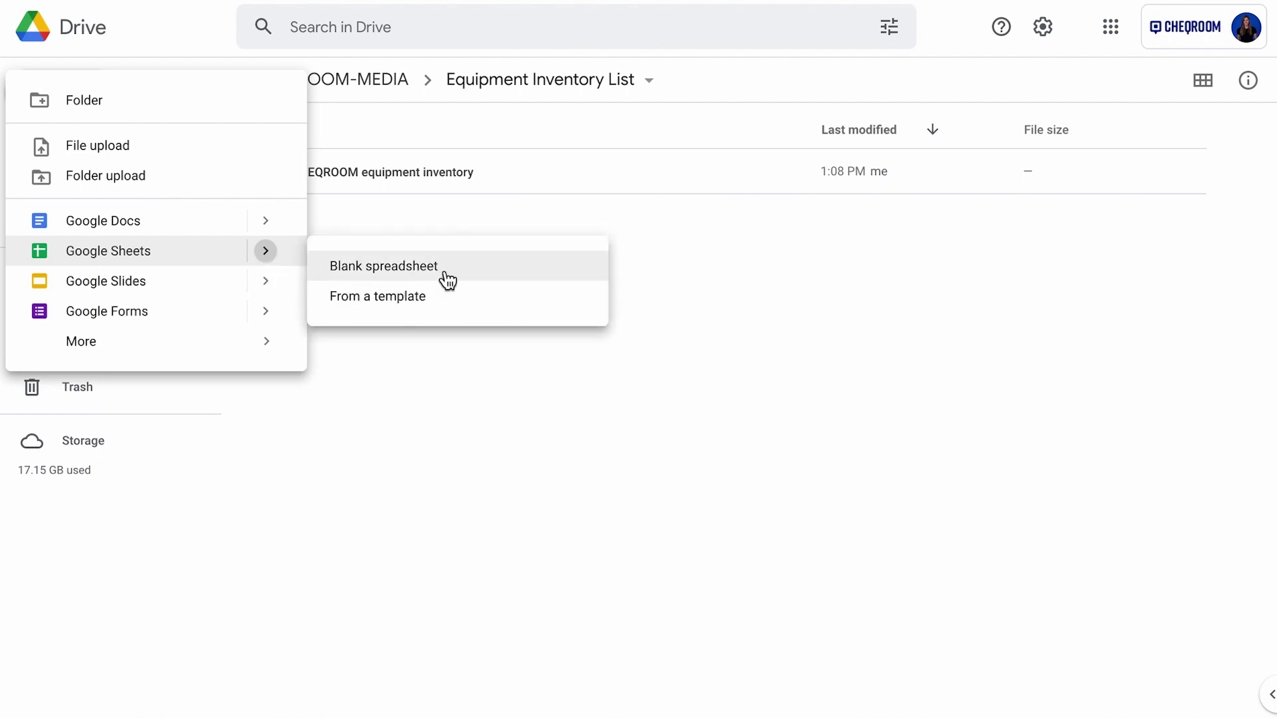
left_click(693, 284)
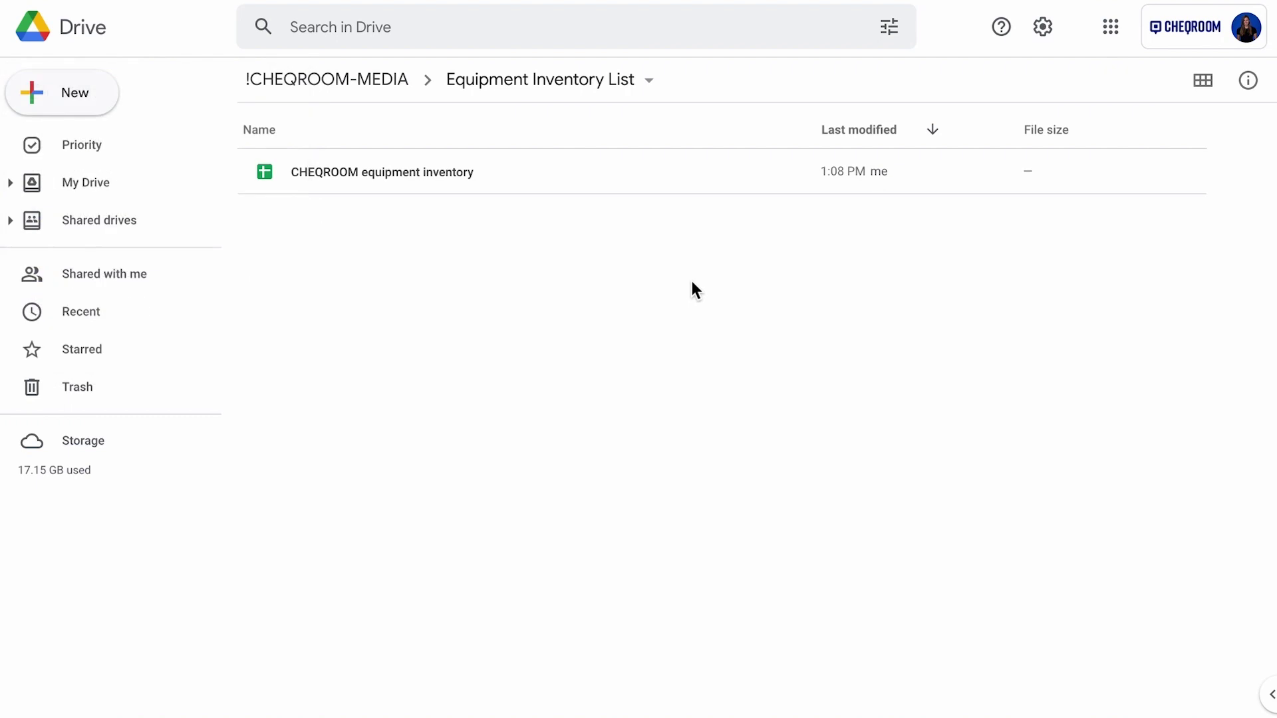
double_click(417, 173)
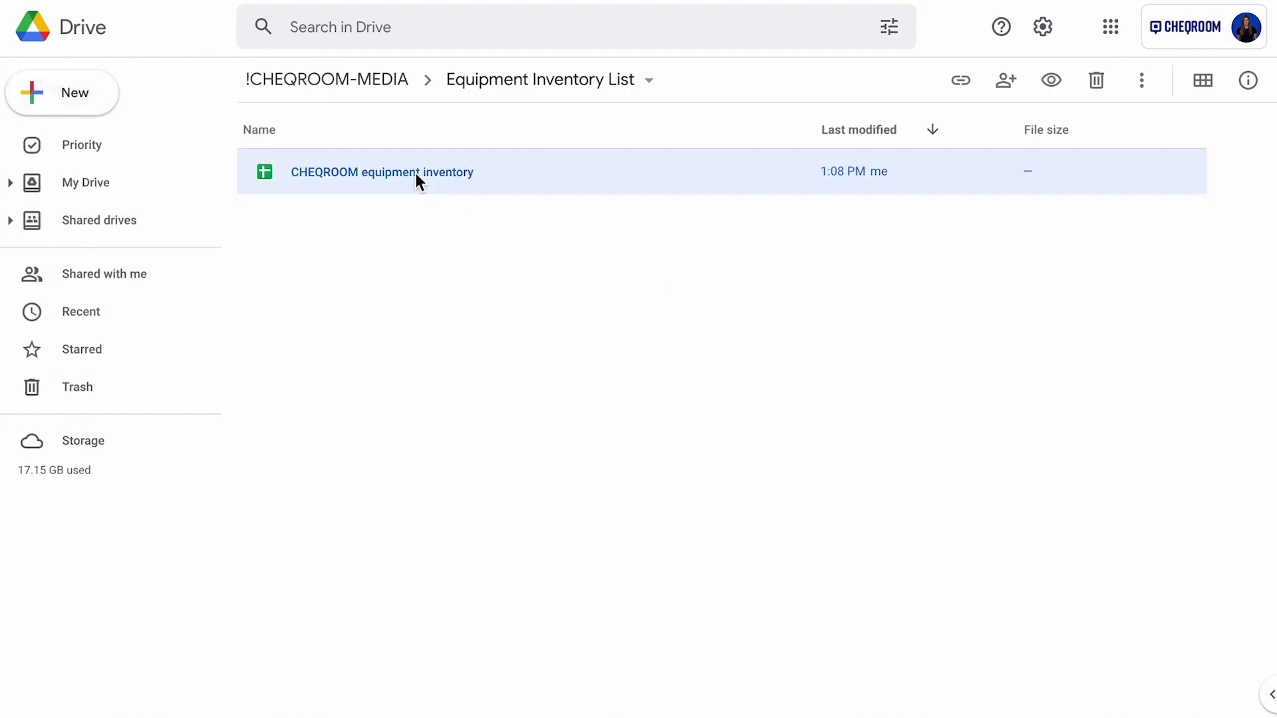
scroll(417, 181, "down", 3)
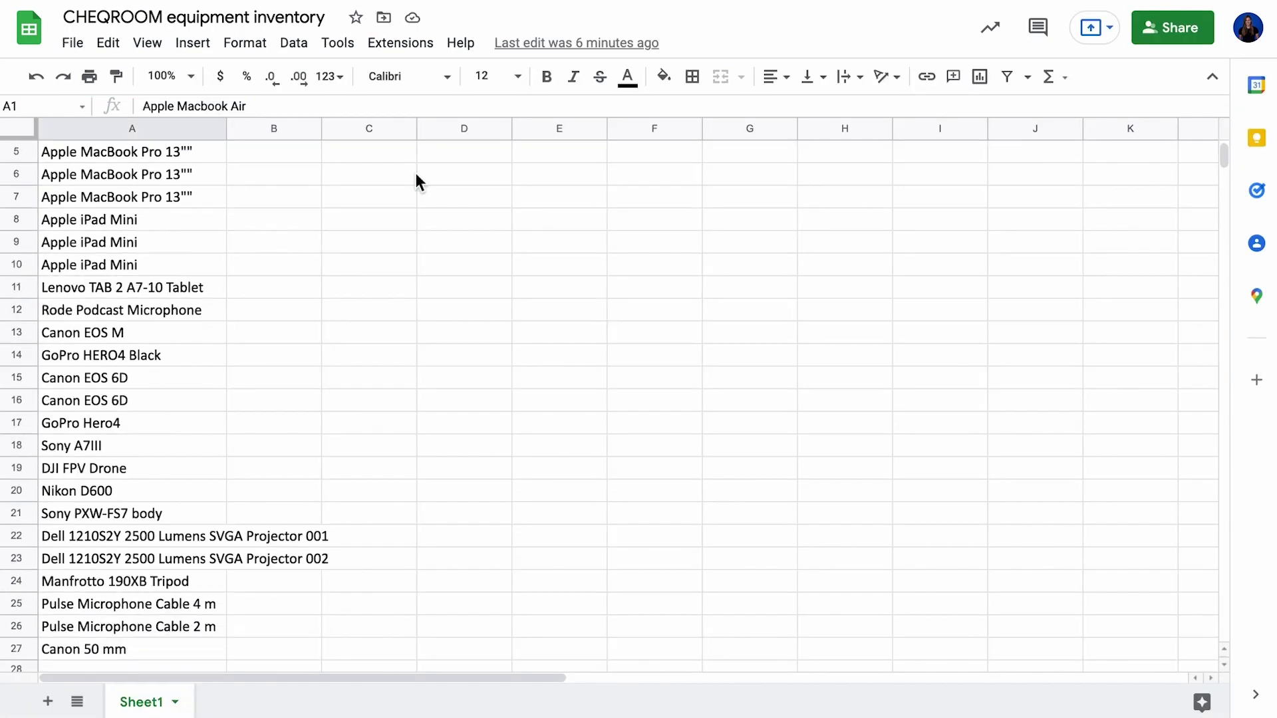
scroll(417, 175, "up", 3)
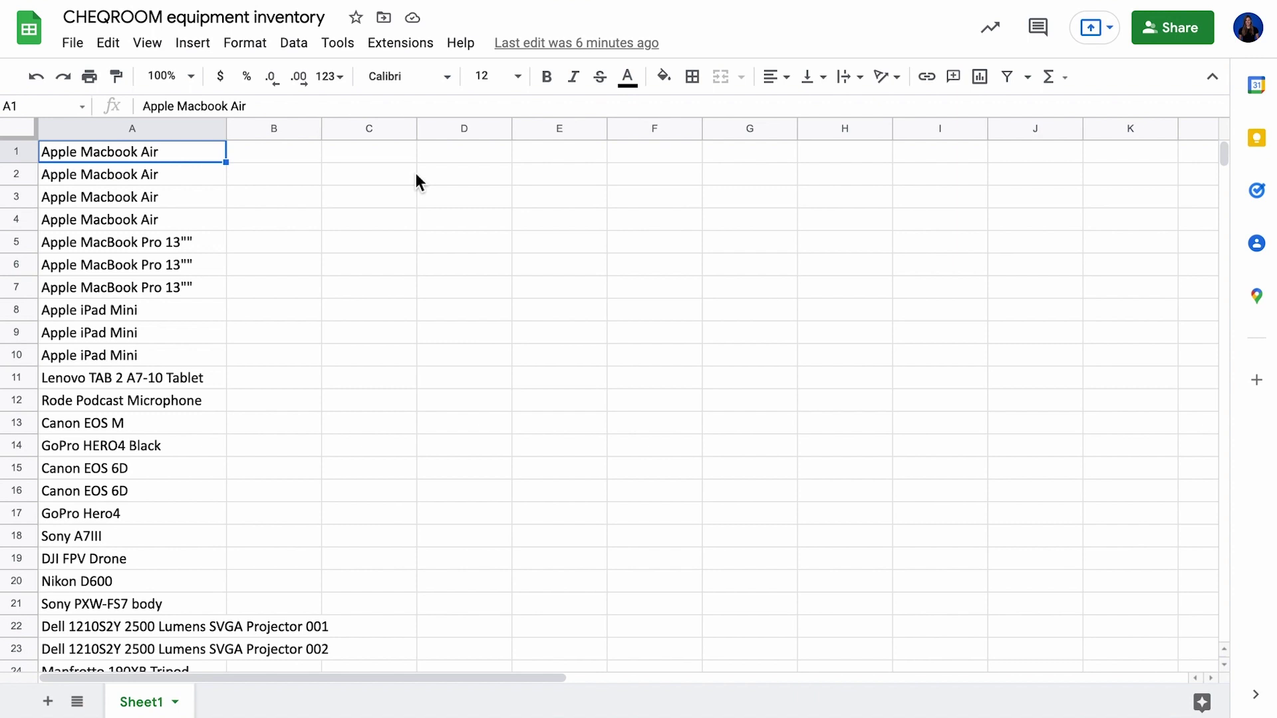
Insert a blank row above the items and enter headers Name, Brand, Model, Category in A1:D1
right_click(30, 152)
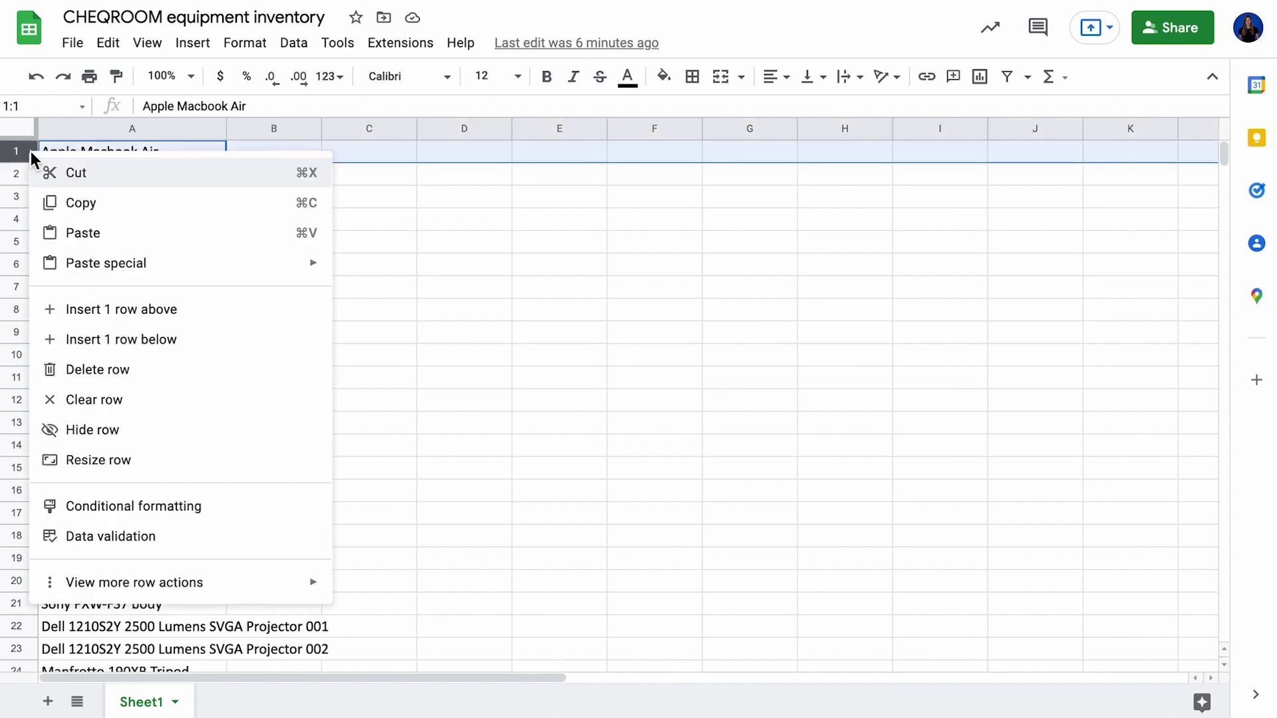
left_click(169, 310)
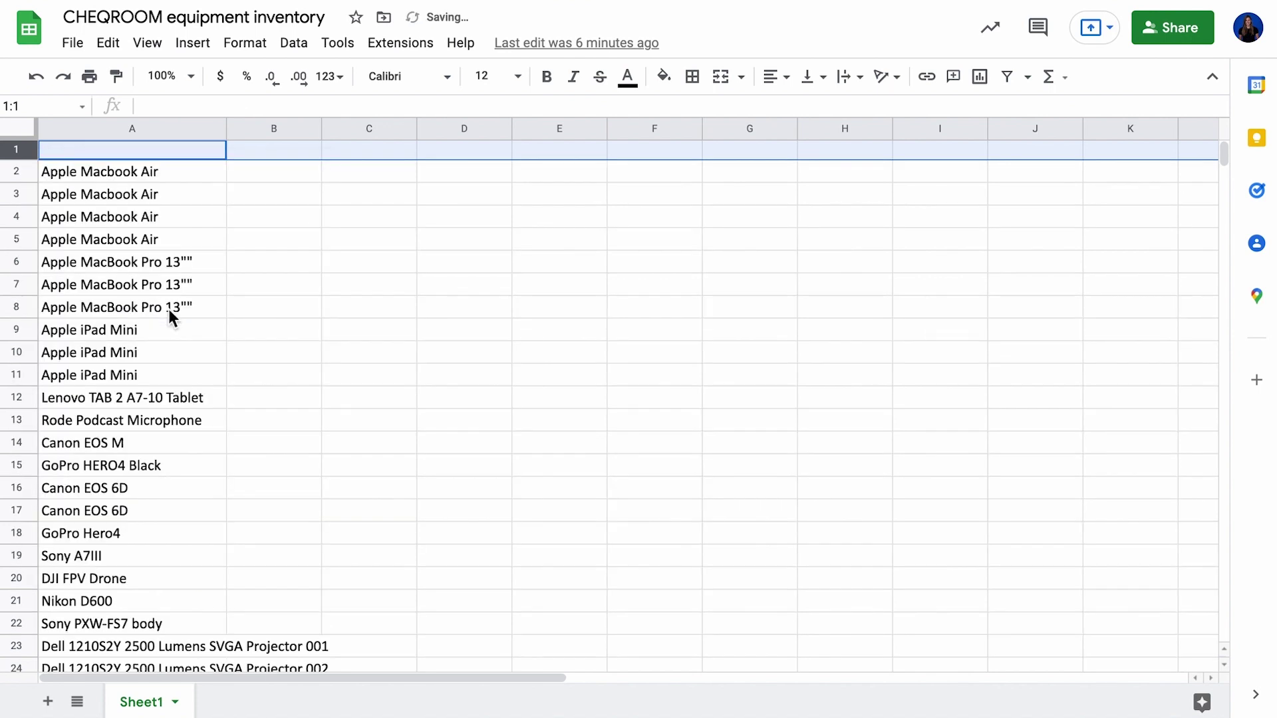
left_click(168, 153)
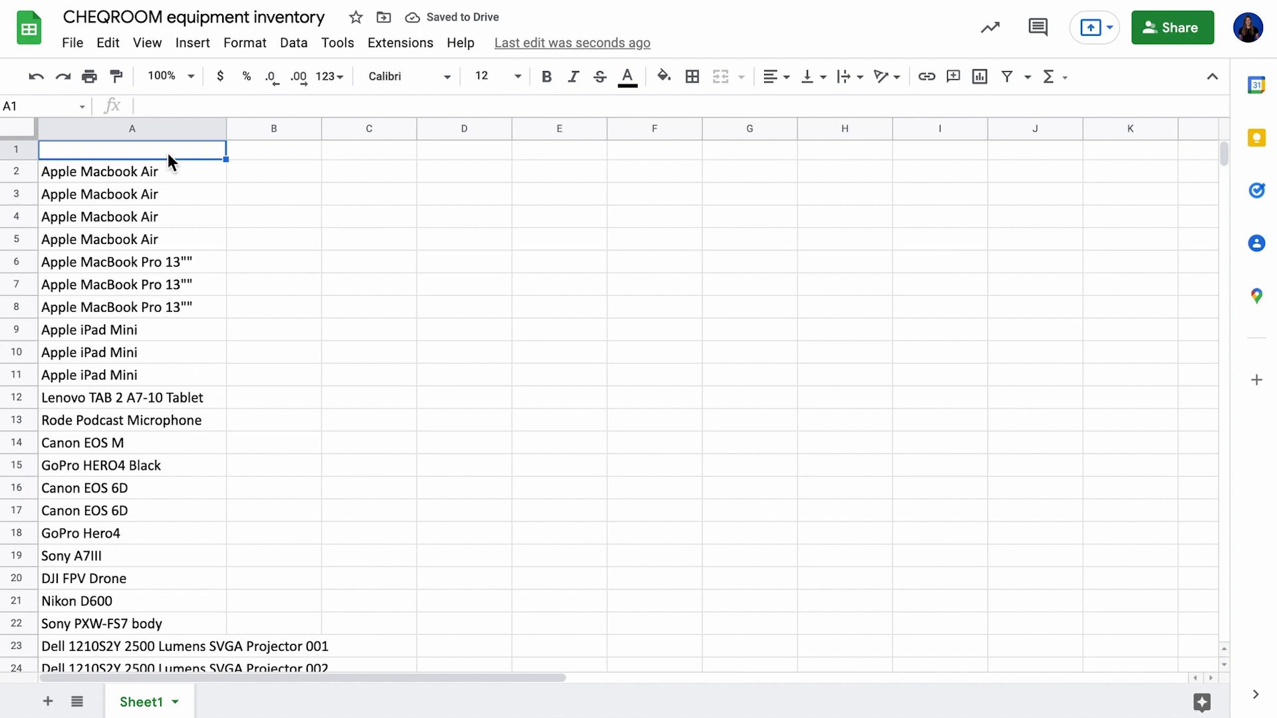
type("Name")
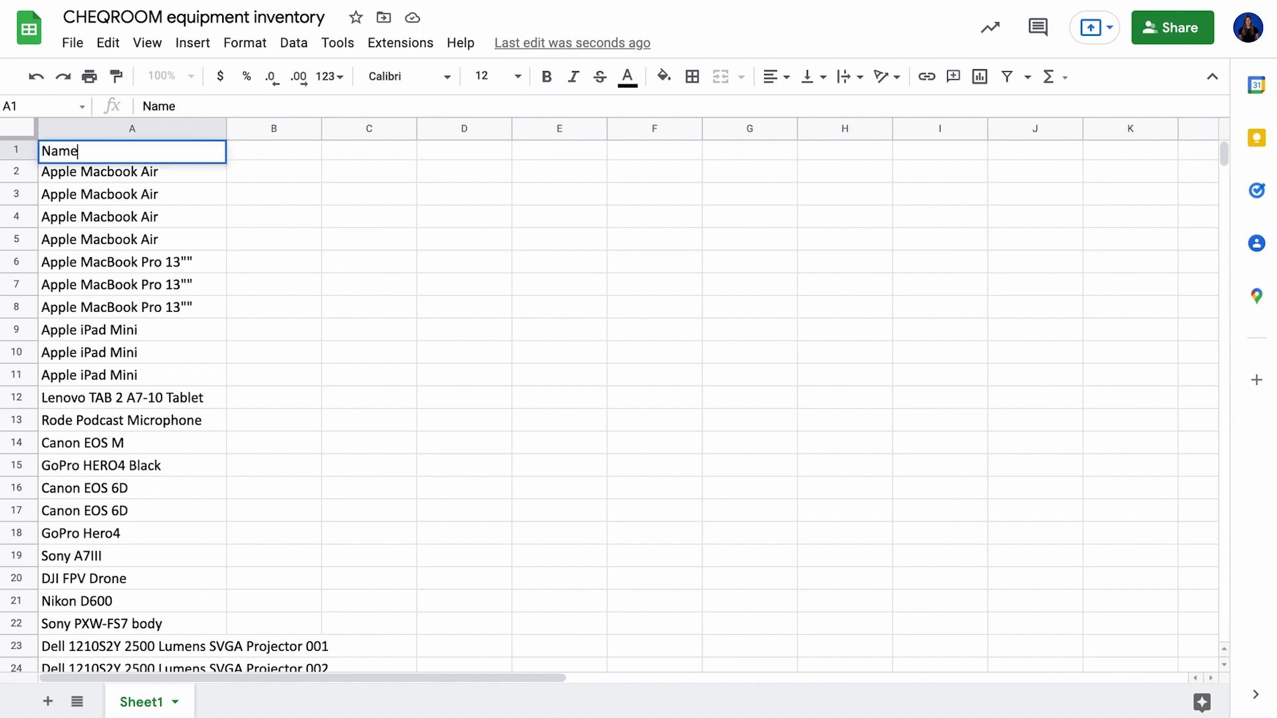
key("Tab")
type("Brand")
key("Tab")
type("M")
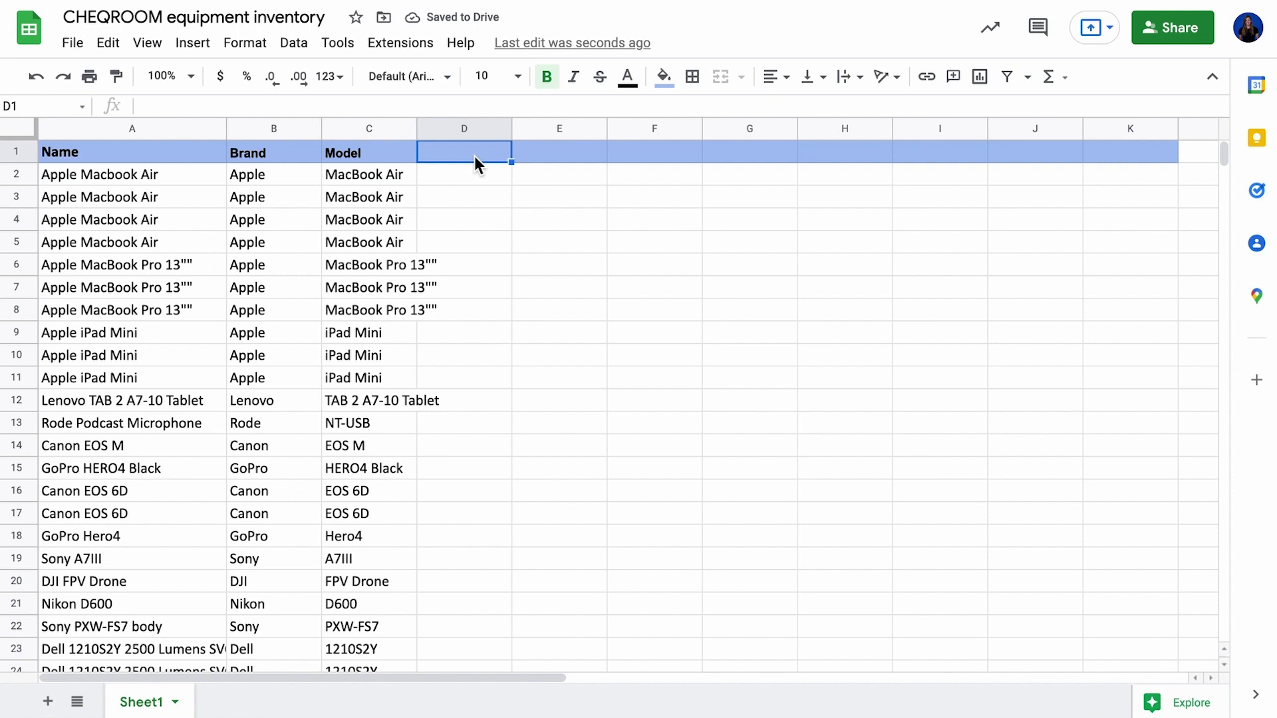
type("Category")
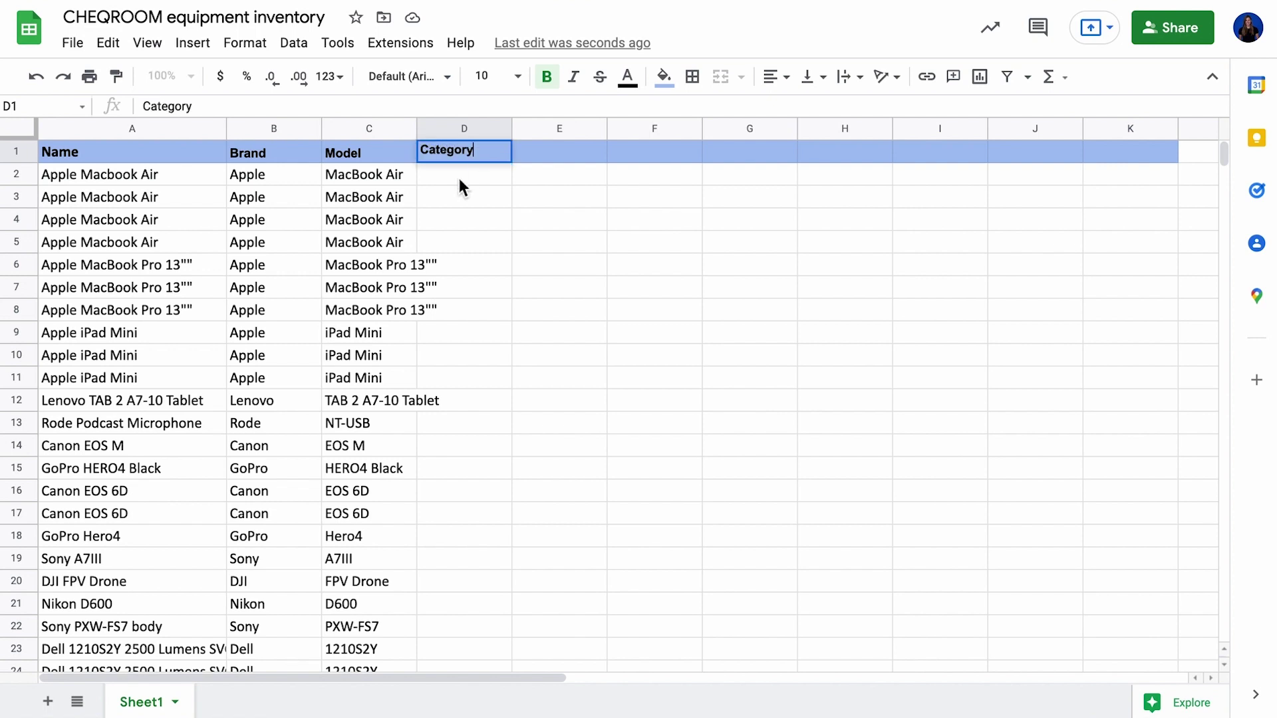
key("Return")
Paste the category values and select the Category column from D1 down to D28
key("ctrl+v")
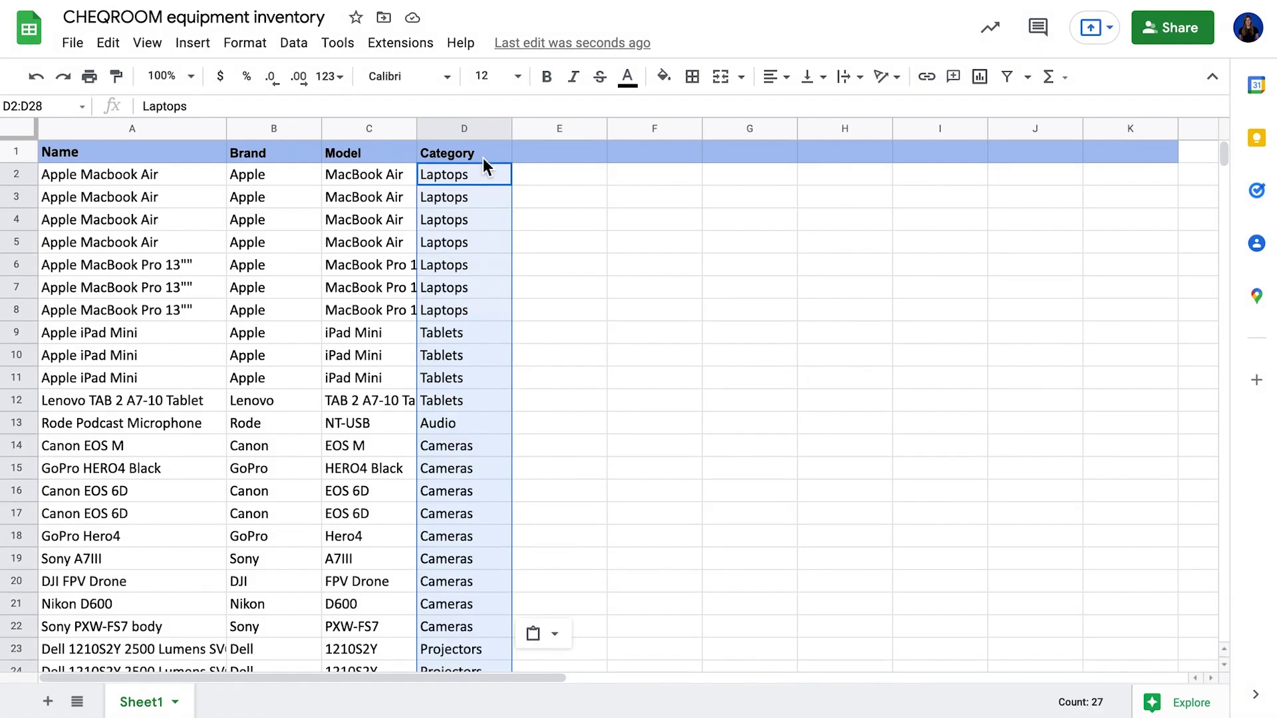
left_click(484, 154)
scroll(488, 488, "down", 3)
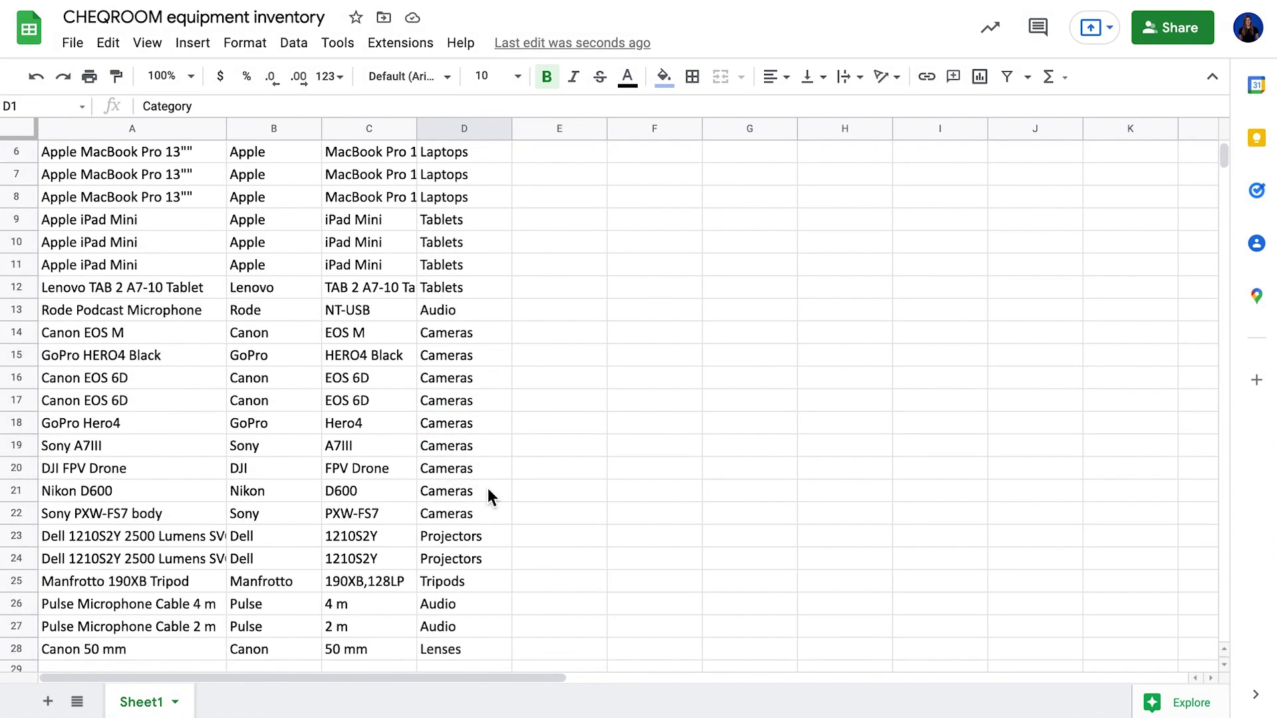
left_click(467, 605, "shift")
scroll(609, 326, "up", 3)
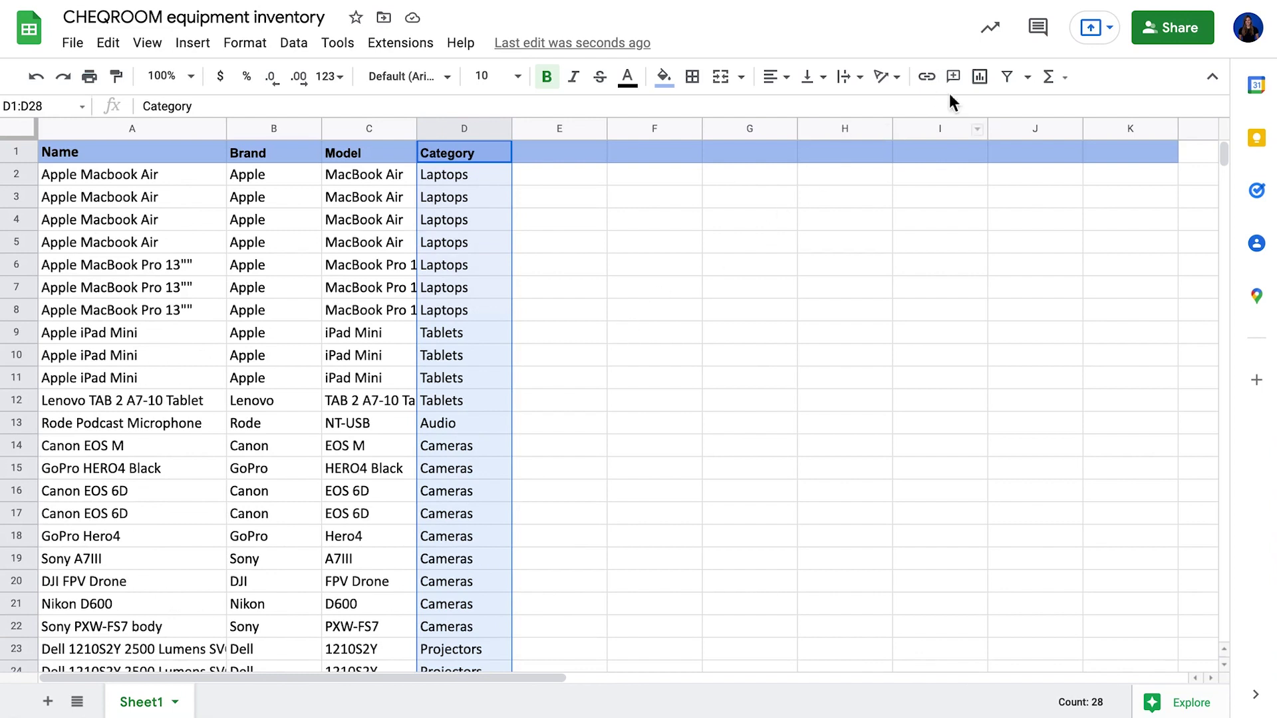
Filter the Category column to show only Laptops
left_click(1007, 76)
left_click(501, 153)
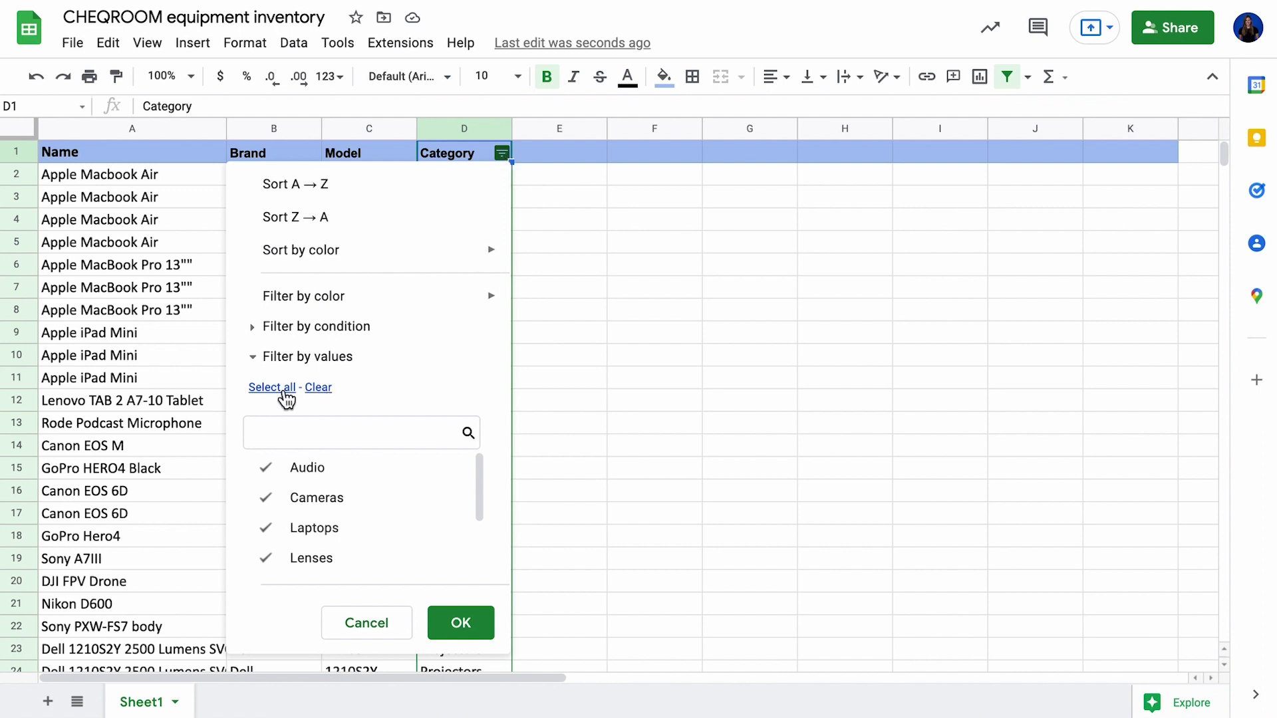
left_click(318, 387)
scroll(275, 509, "down", 1)
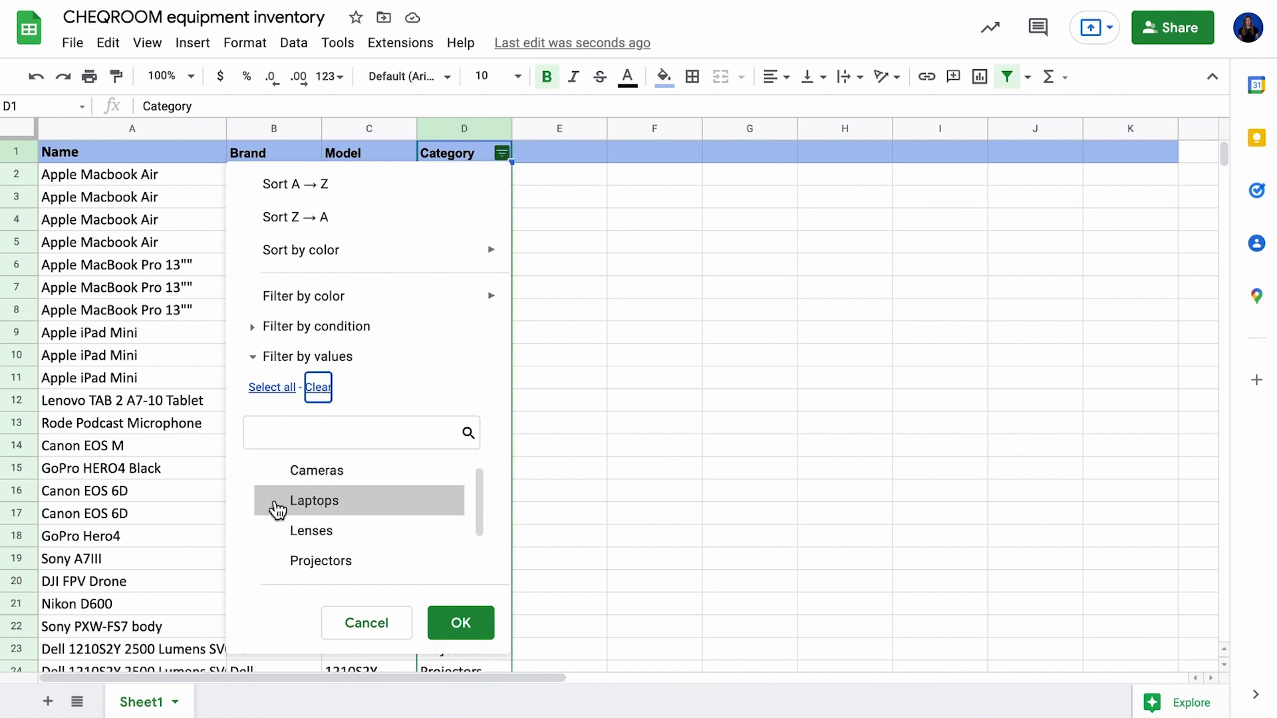
left_click(277, 509)
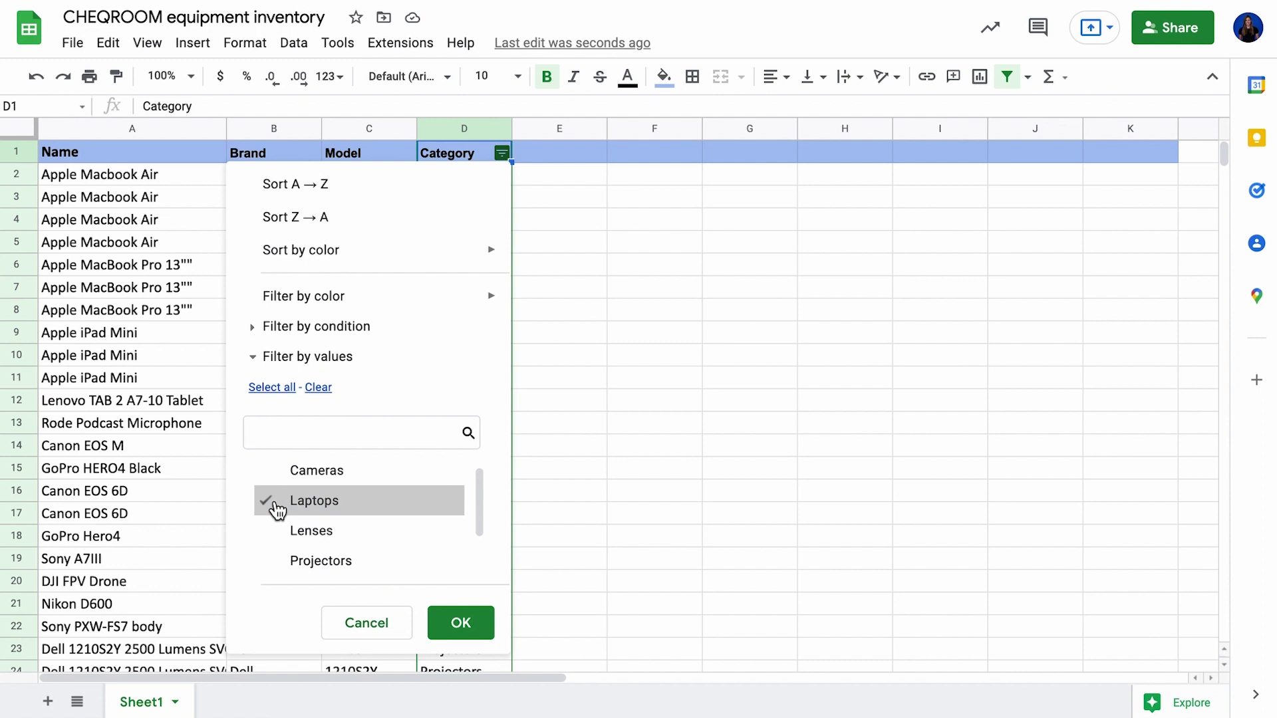
left_click(463, 624)
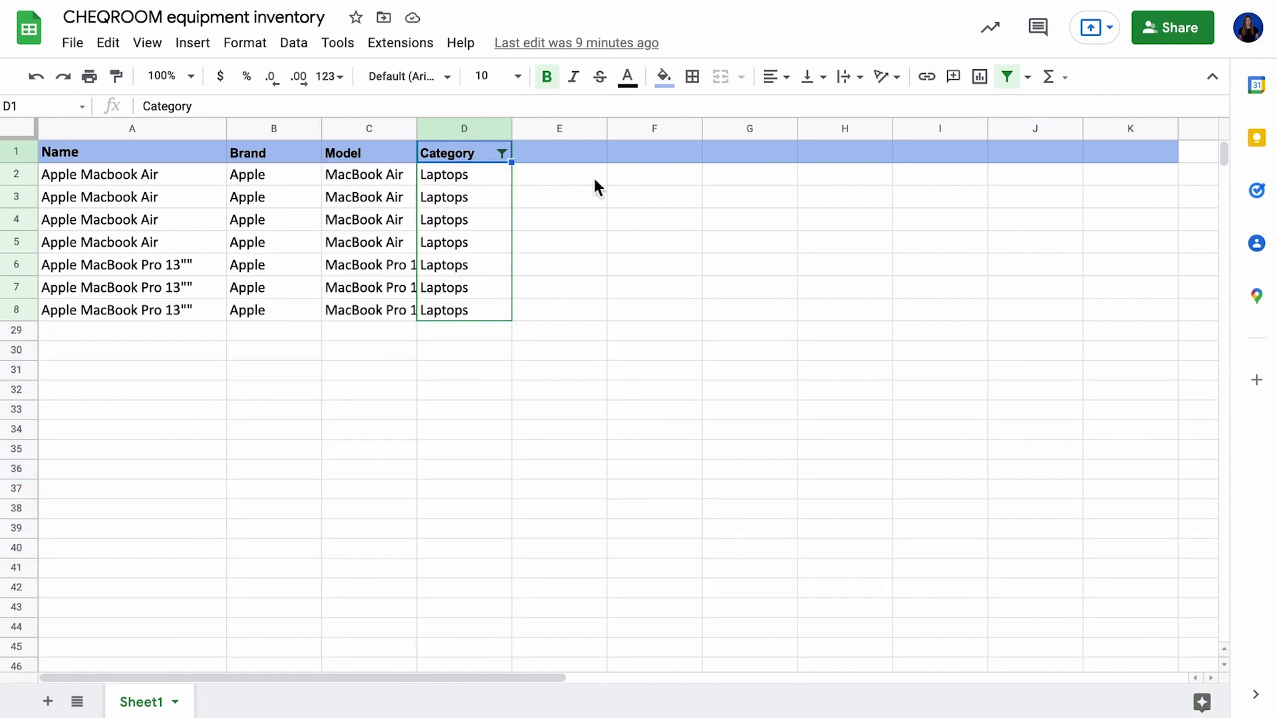
Replace it with a Brand filter showing only Sony, then remove the filter
left_click(281, 128)
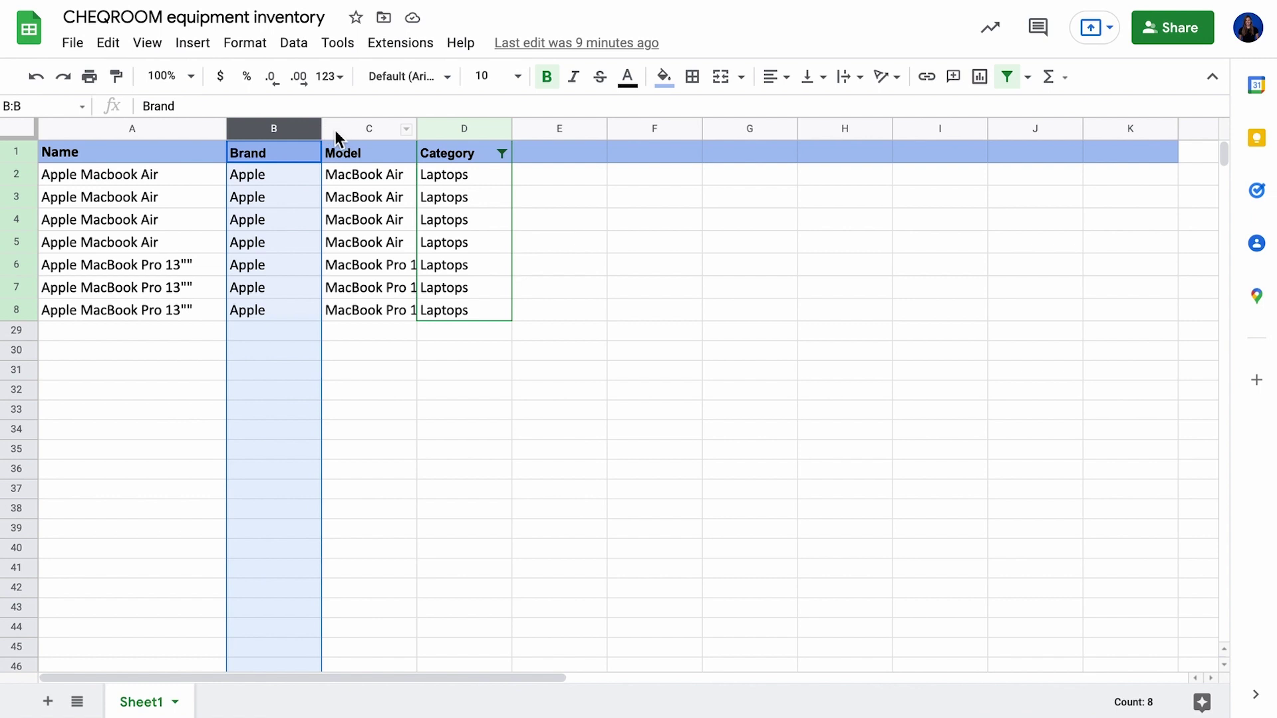
left_click(1012, 79)
left_click(1014, 80)
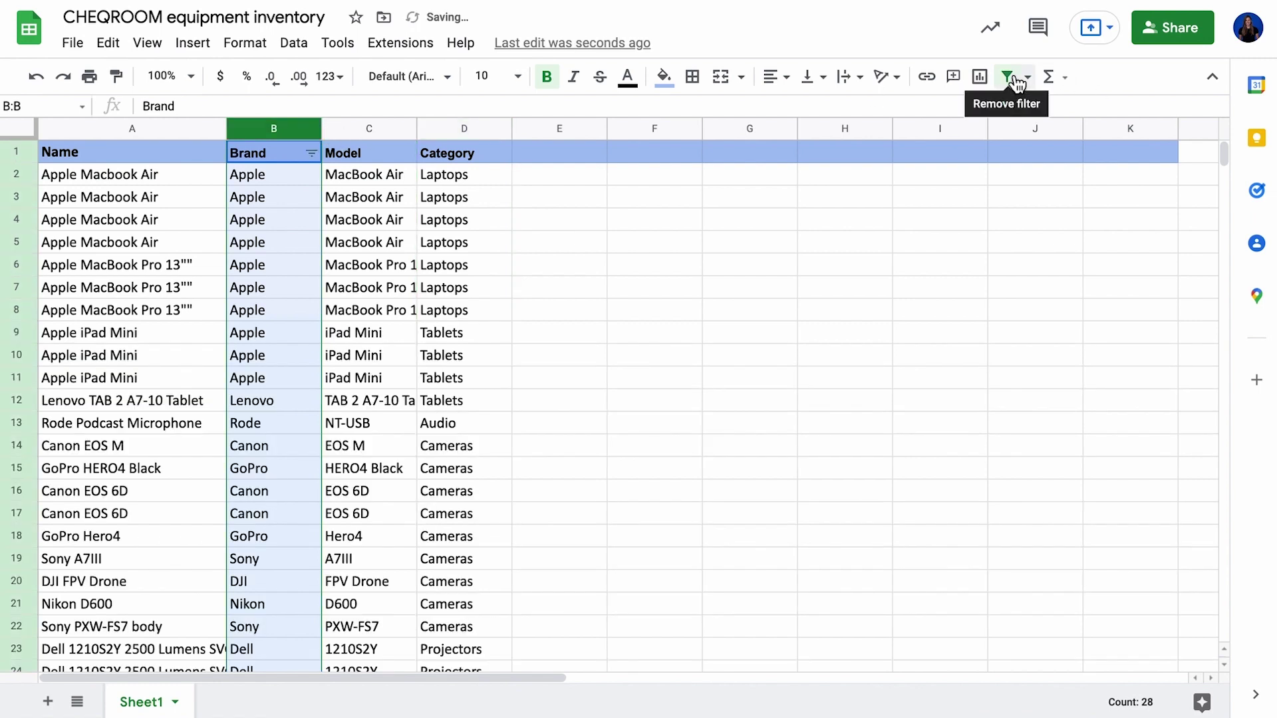
left_click(311, 153)
left_click(128, 387)
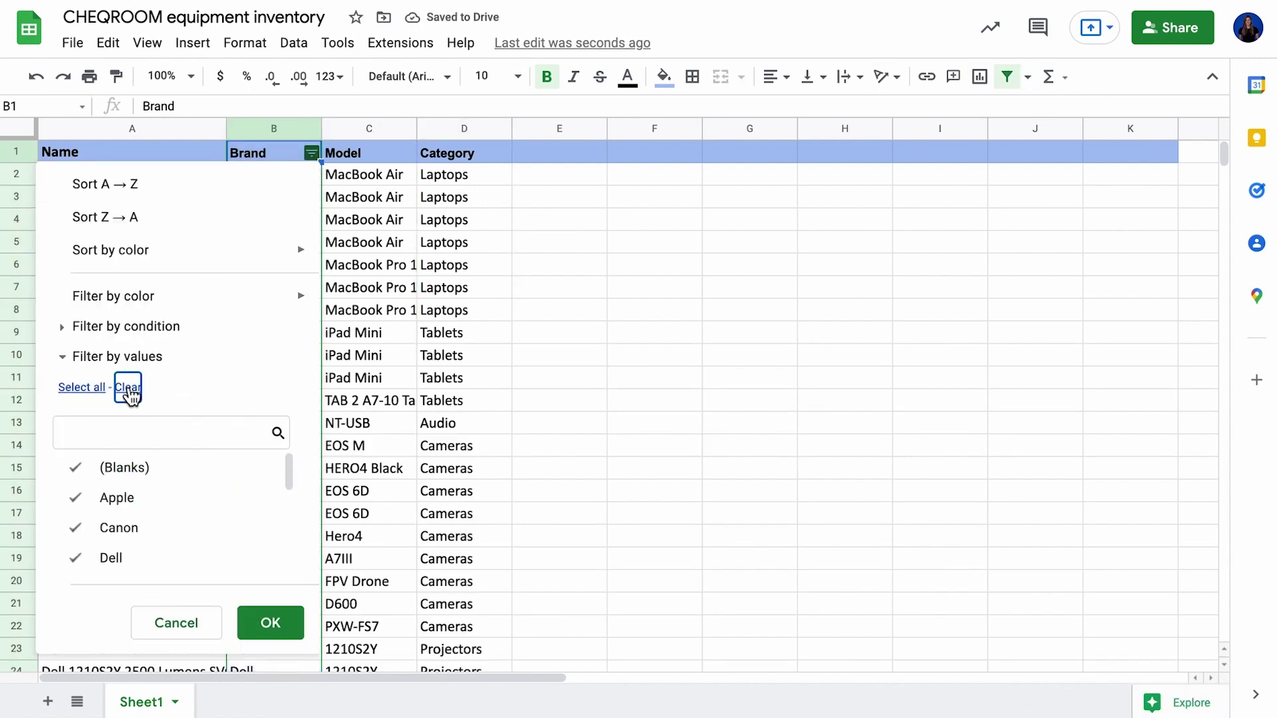
scroll(136, 506, "down", 5)
left_click(123, 562)
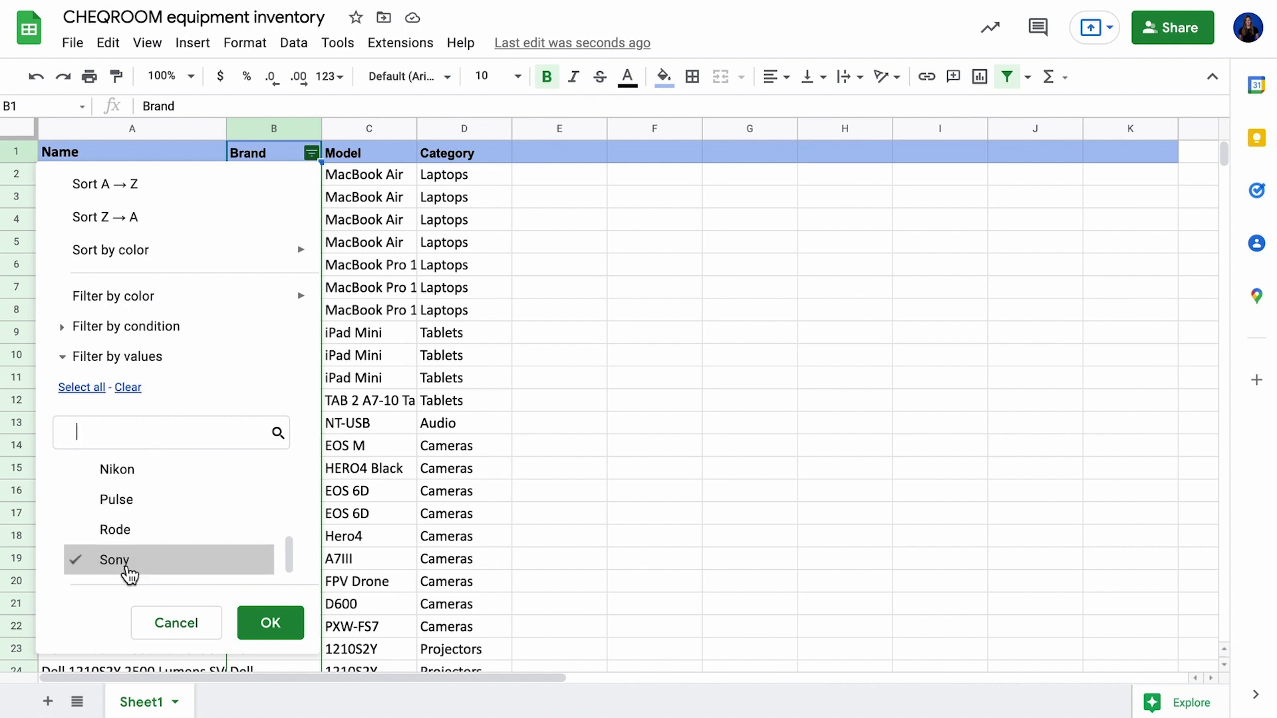
left_click(282, 625)
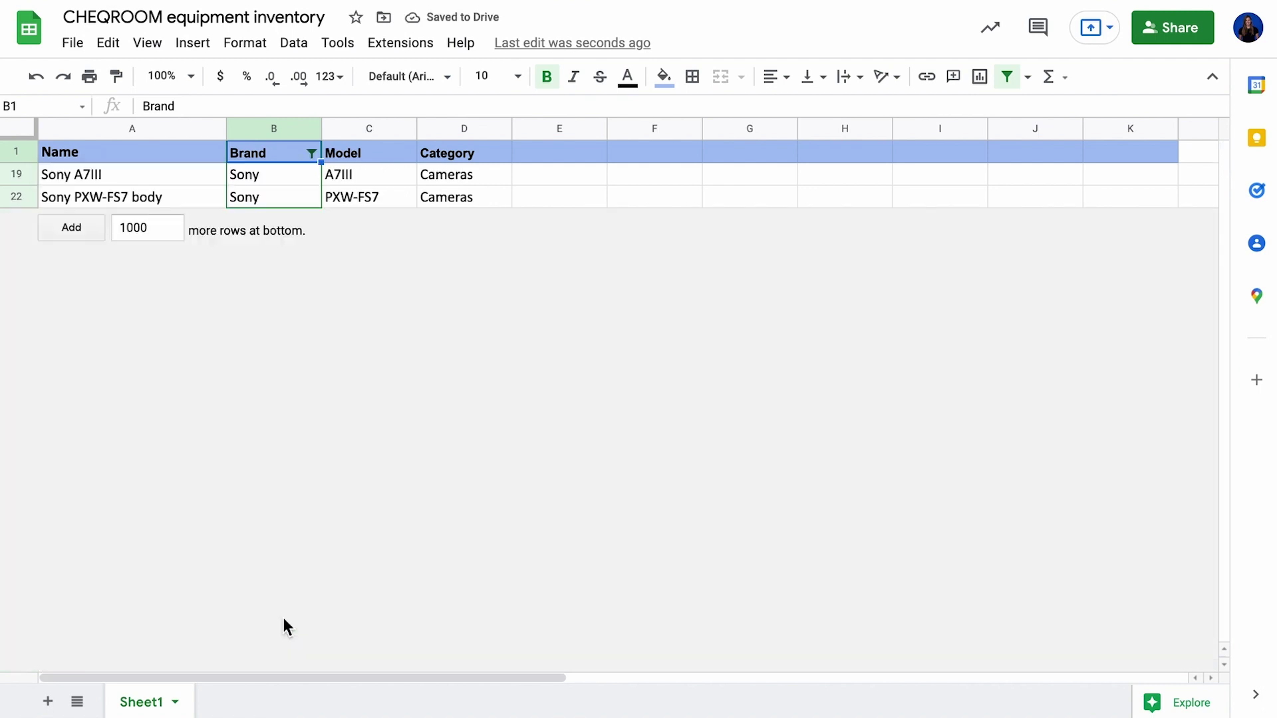
left_click(1016, 77)
Add Purchase Price and Purchase Date headers in E1:F1 and paste their values below
left_click(586, 152)
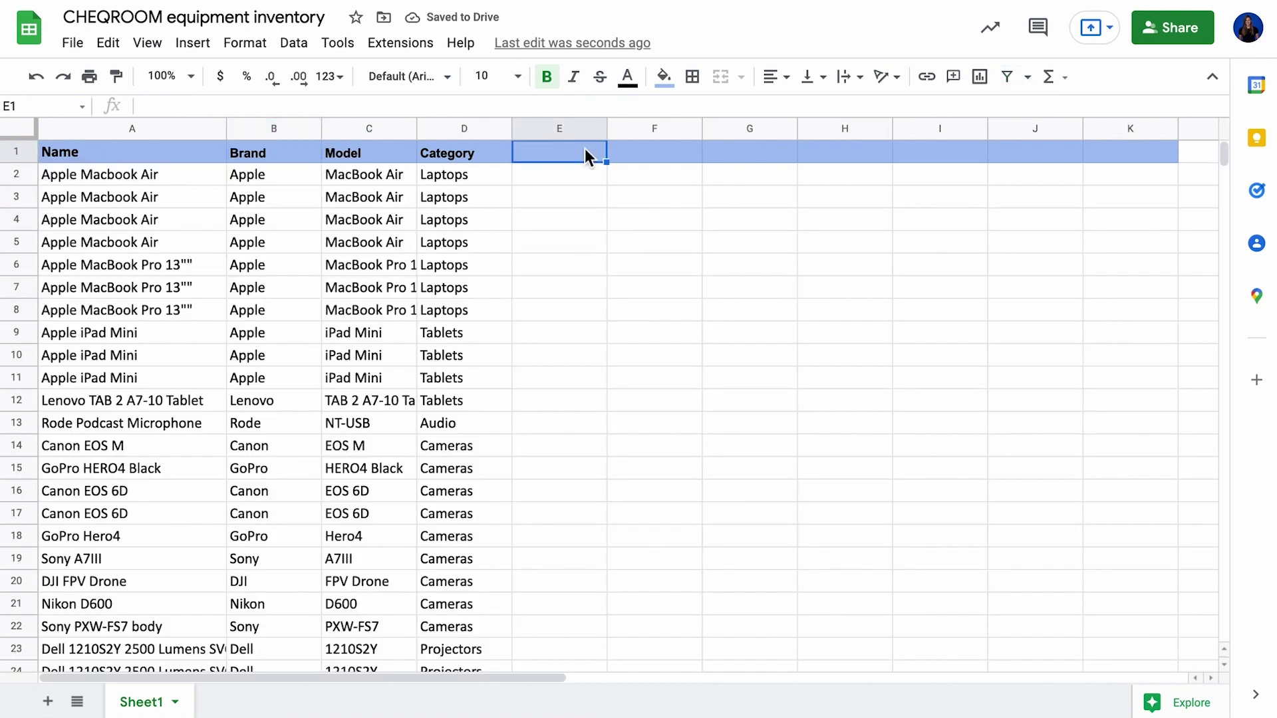
type("Purchase Pric")
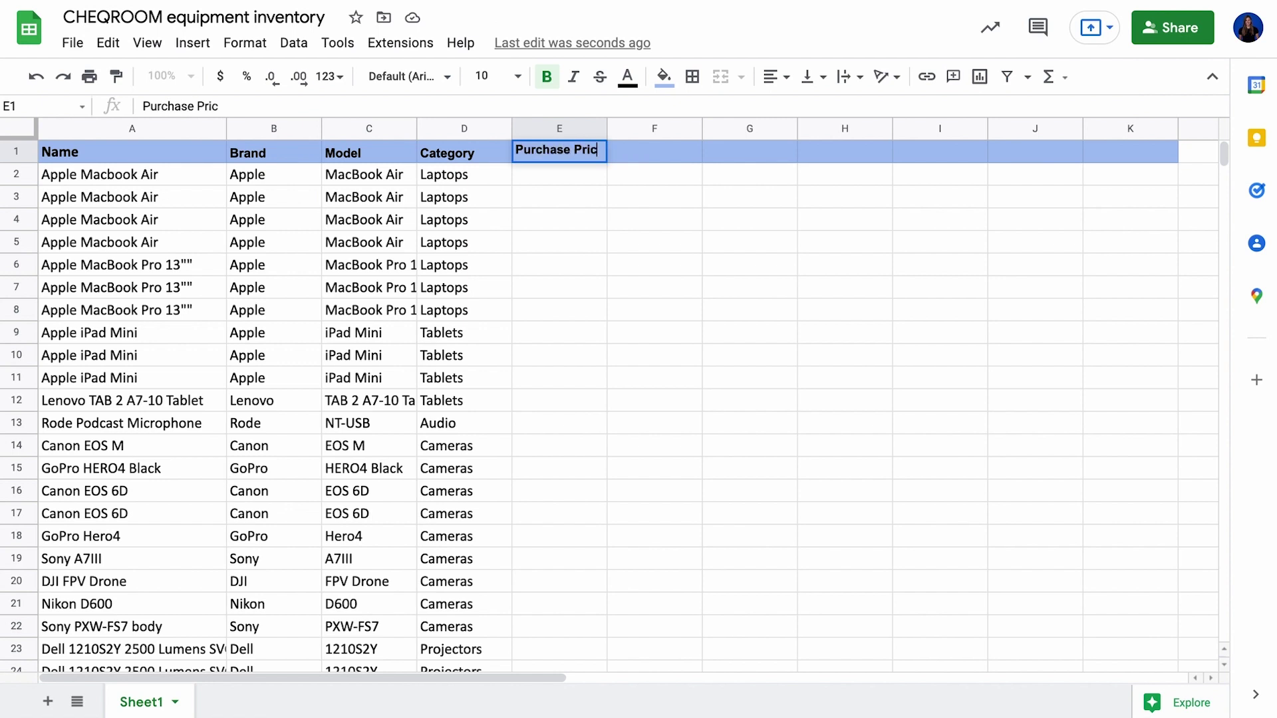
type("e")
left_click(629, 156)
type("Purchase")
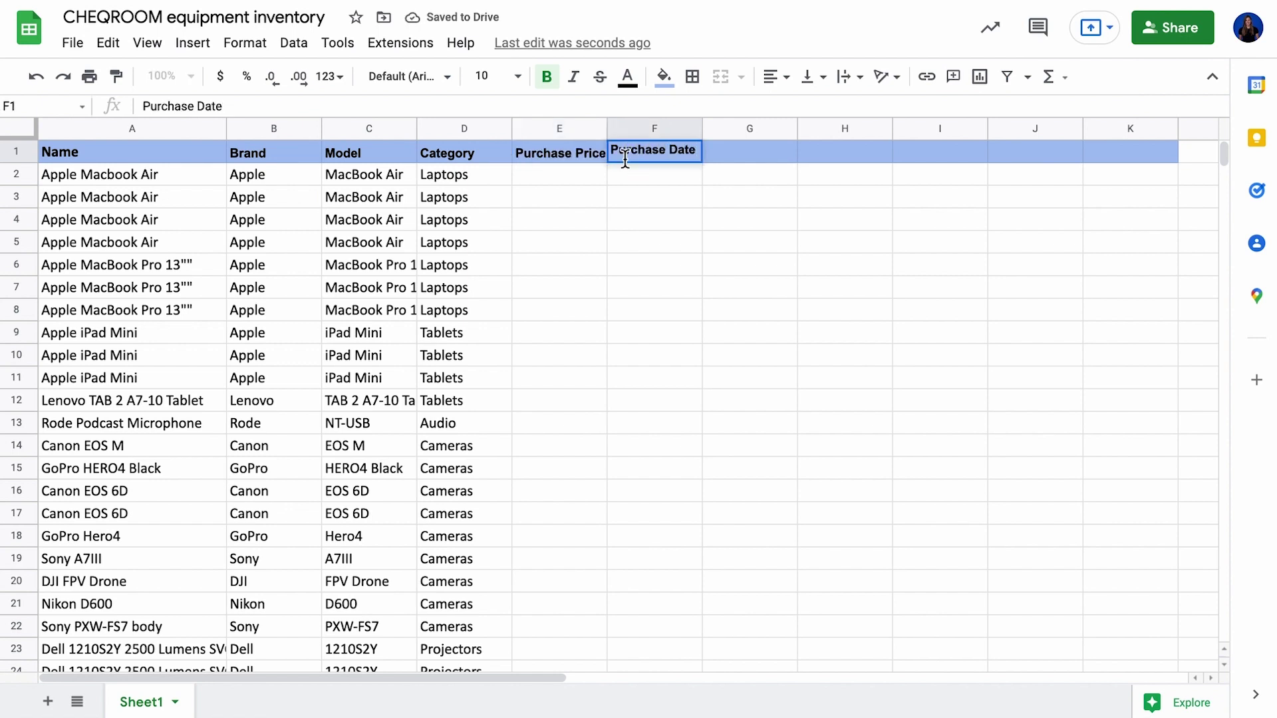
left_click(547, 177)
key("ctrl+v")
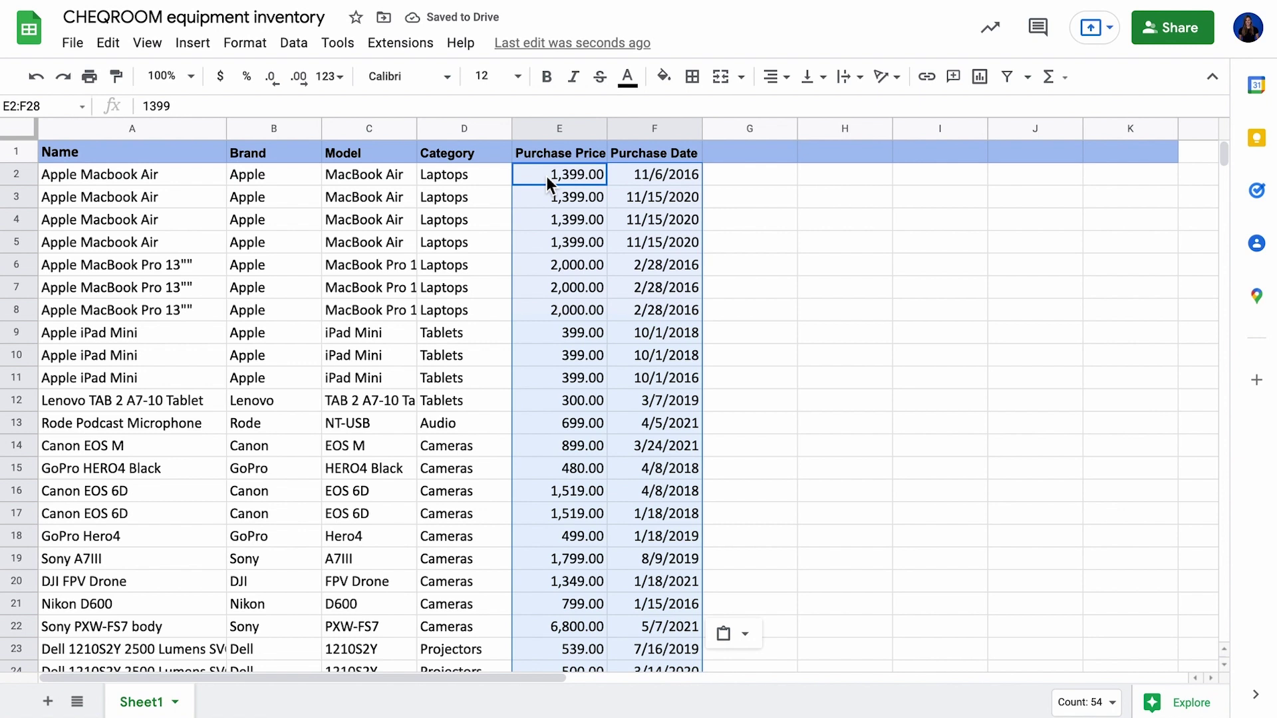
Add a Warranty Date header in G1 and paste the warranty dates beneath it
left_click(737, 150)
type("Warranty Date")
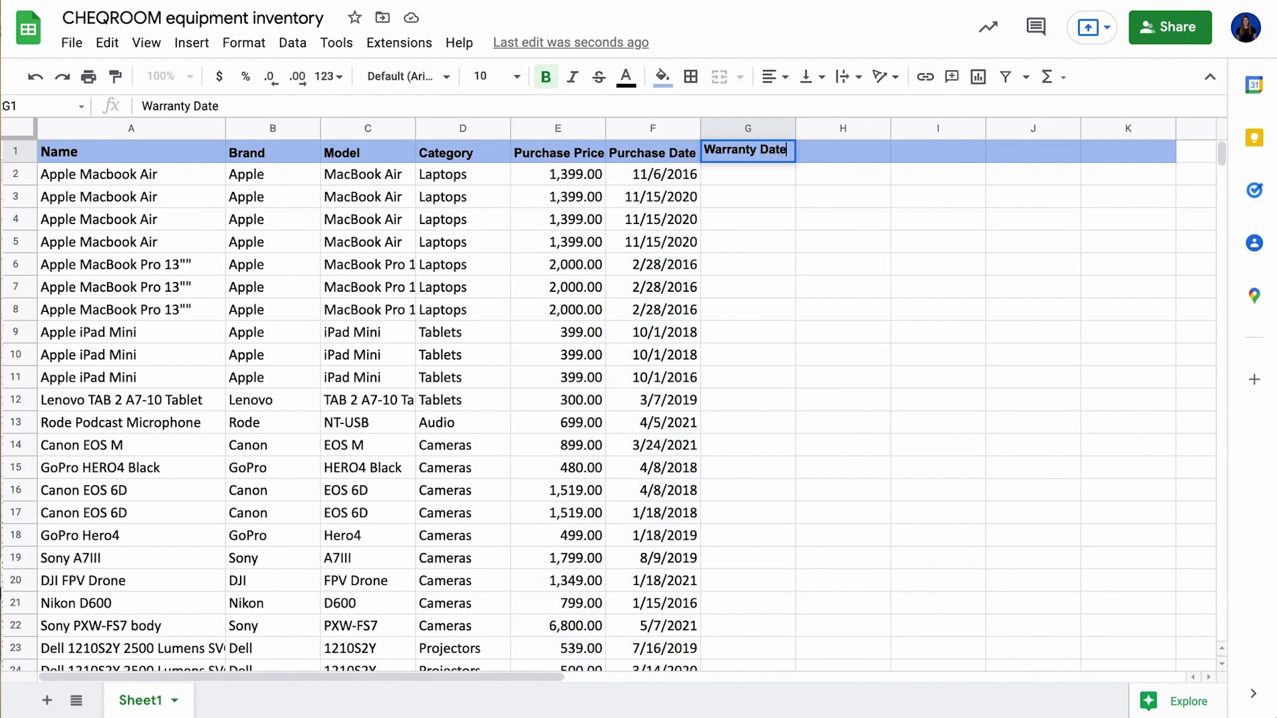
left_click(736, 184)
key("ctrl+v")
left_click(825, 153)
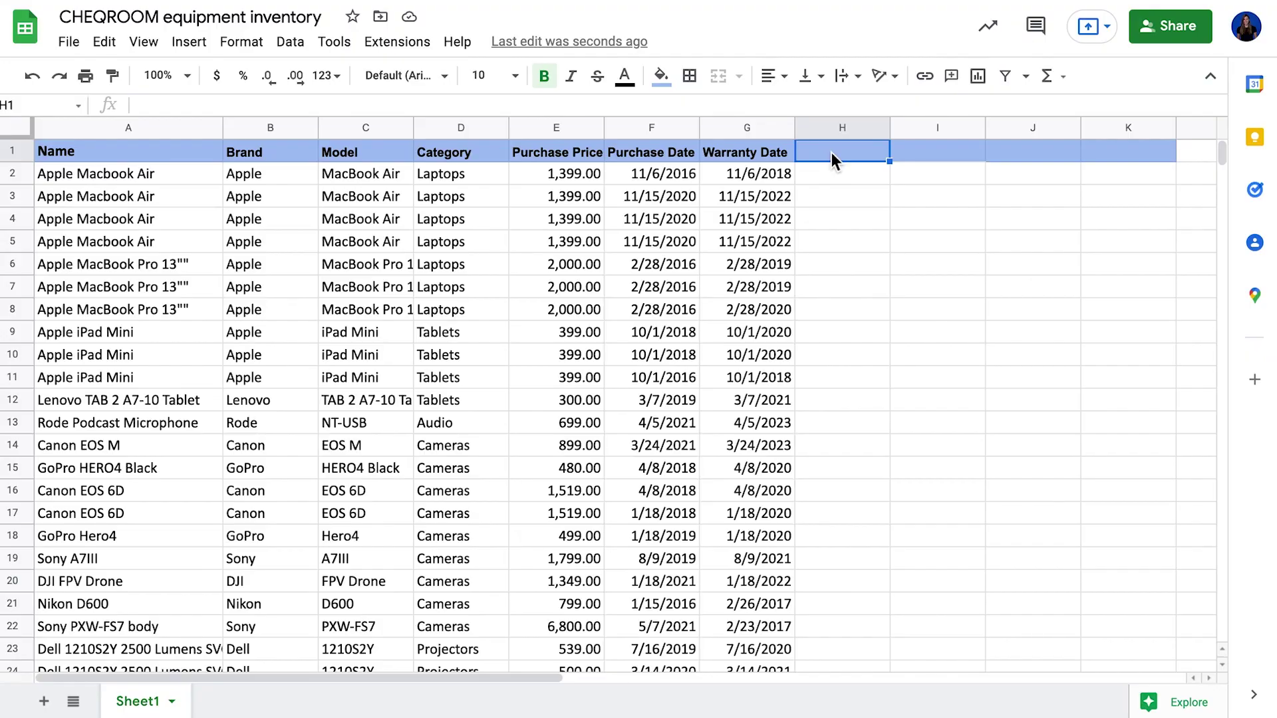
Add Barcodes and Location headers in H1 and I1 and paste their values below
type("Bar")
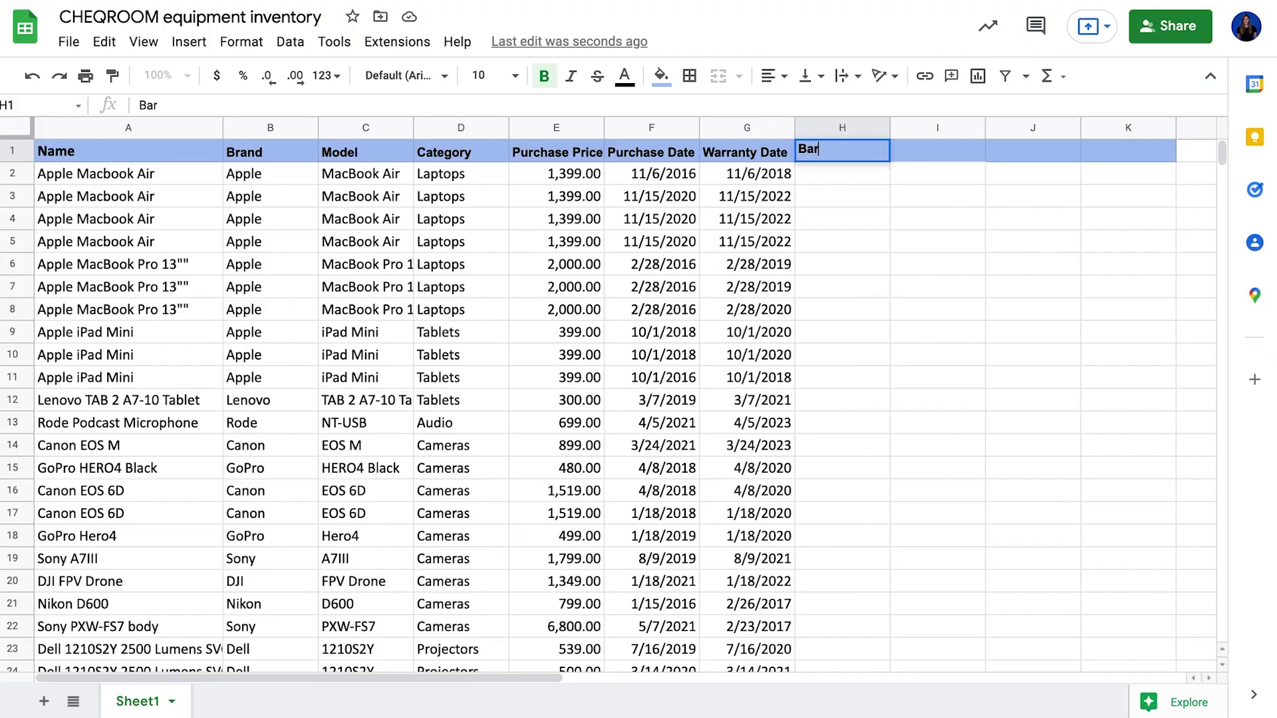
type("codes")
left_click(827, 175)
key("ctrl+v")
left_click(906, 149)
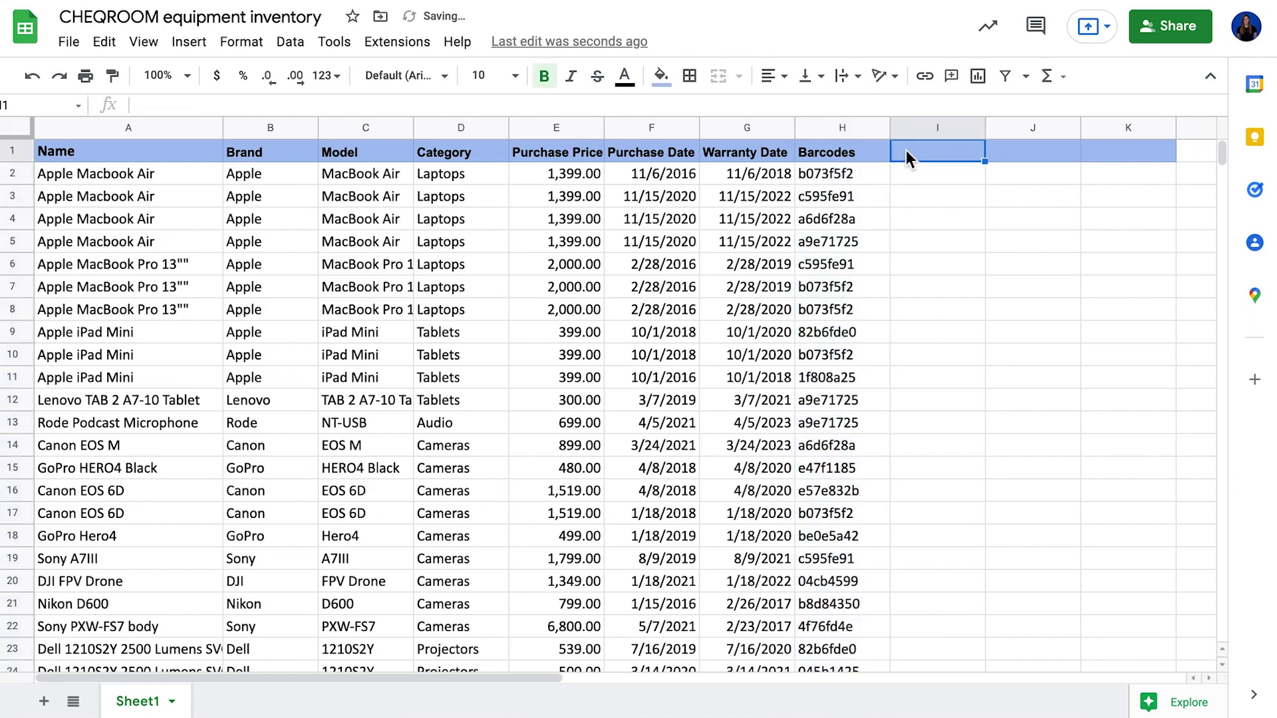
type("Location")
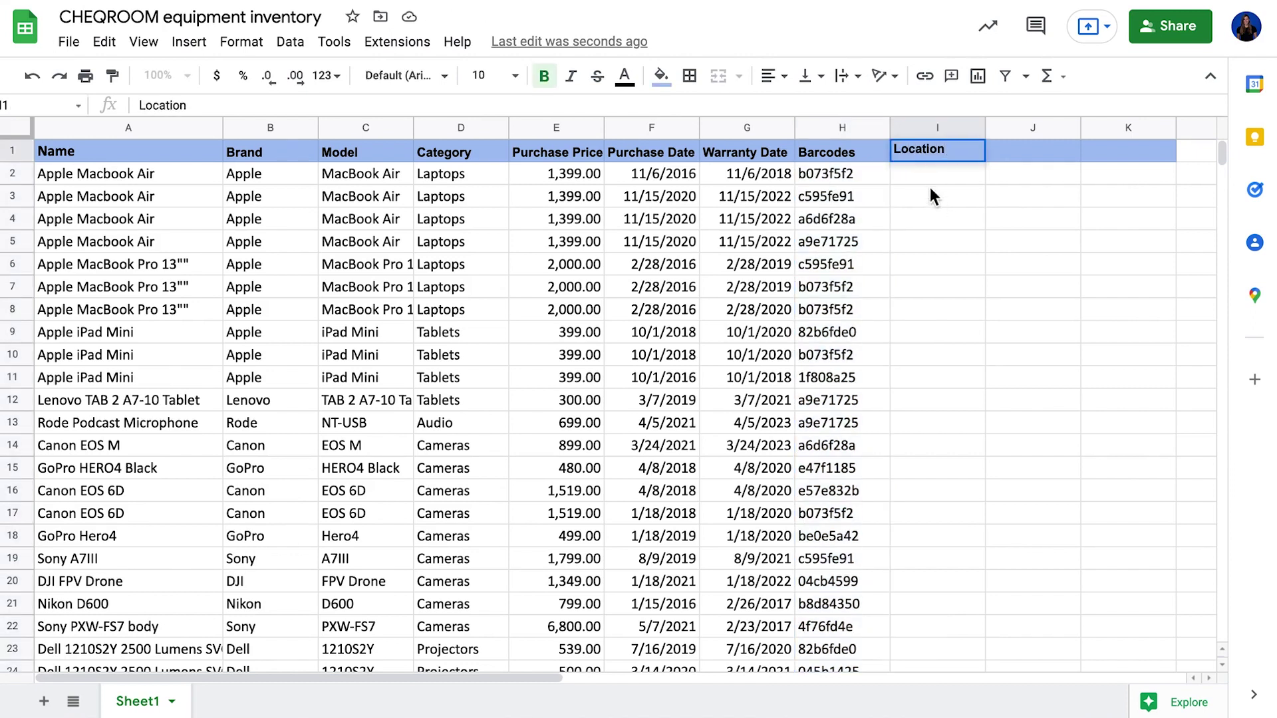
left_click(923, 177)
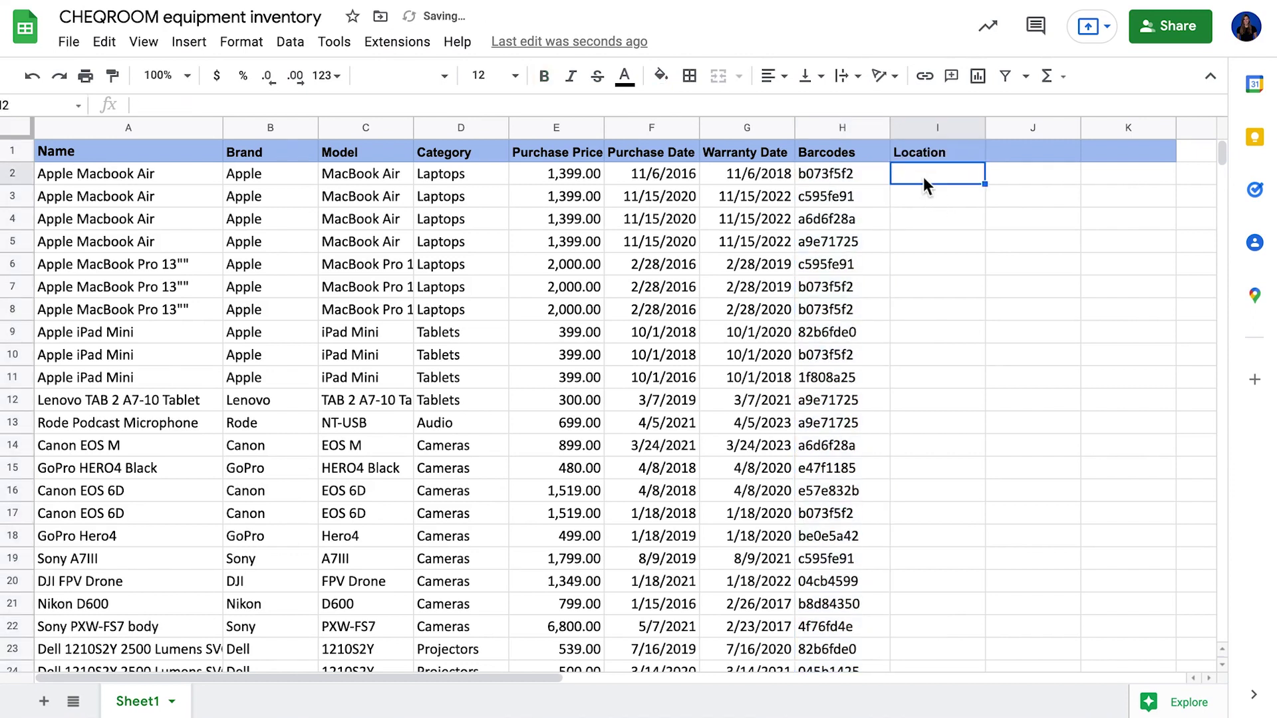
key("ctrl+v")
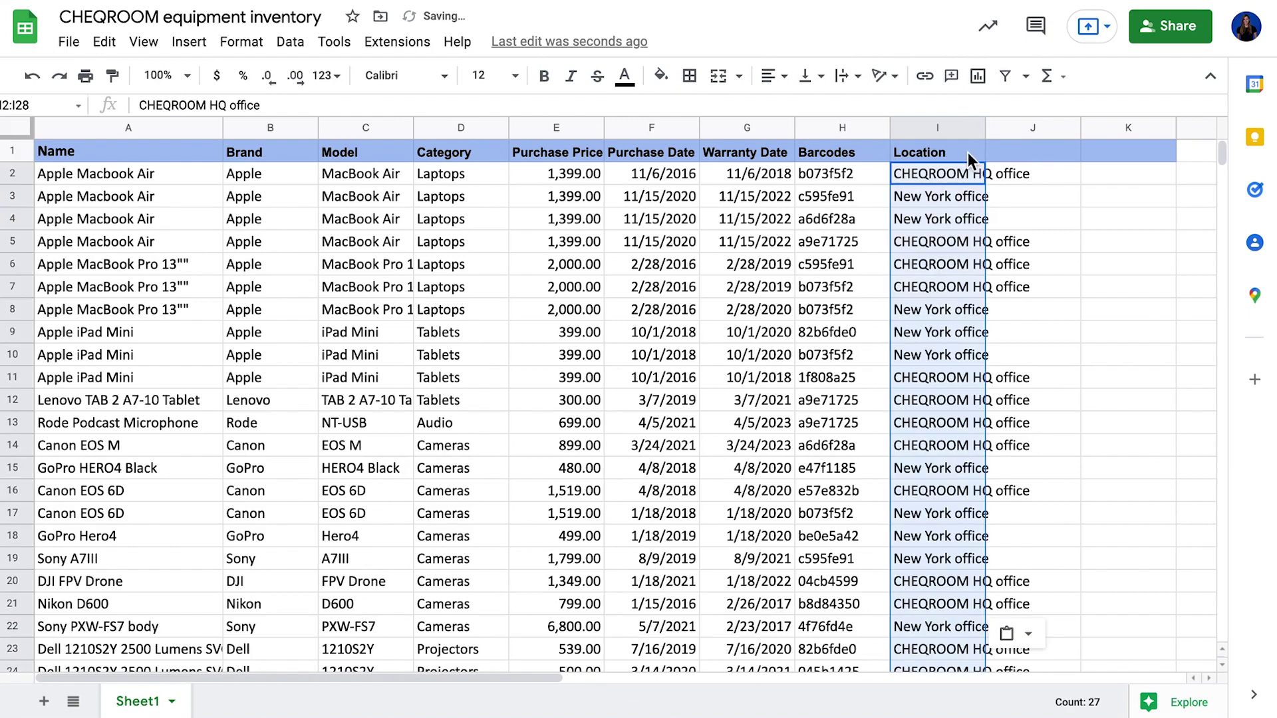
Widen the Location column to fit office names, then toggle a filter on and off
left_click(1001, 151)
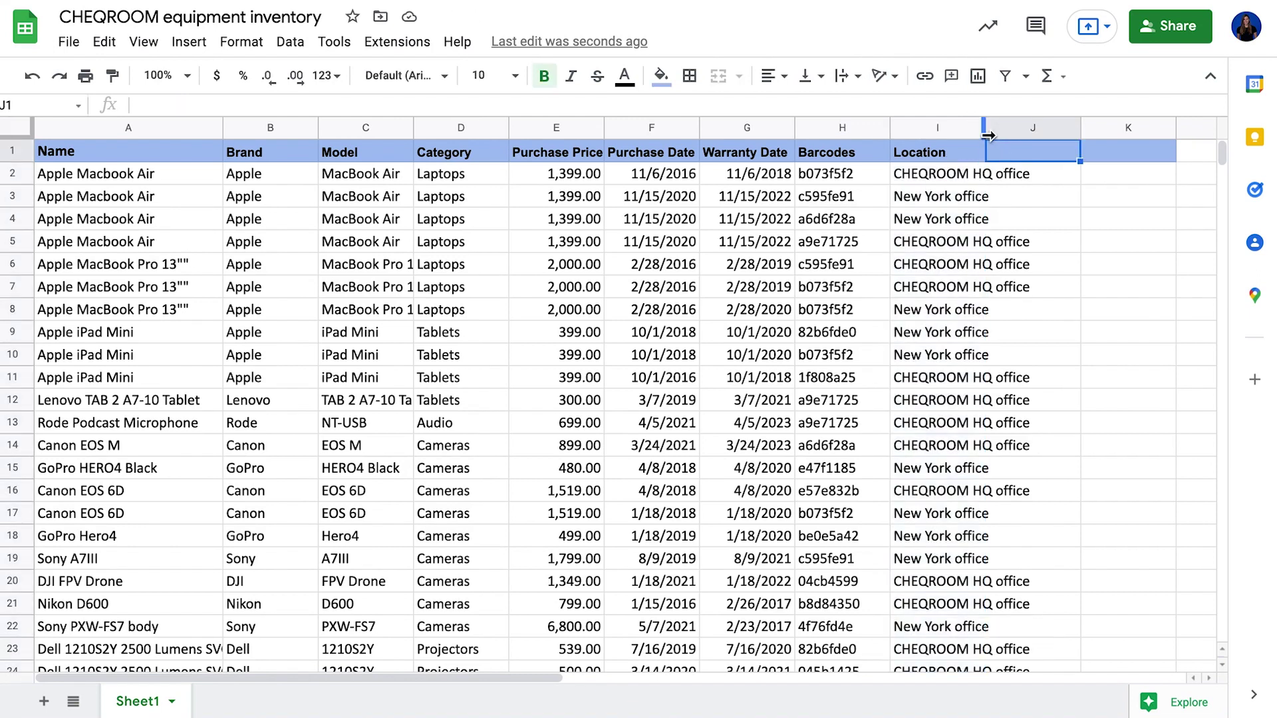
left_click_drag(985, 128, 1044, 138)
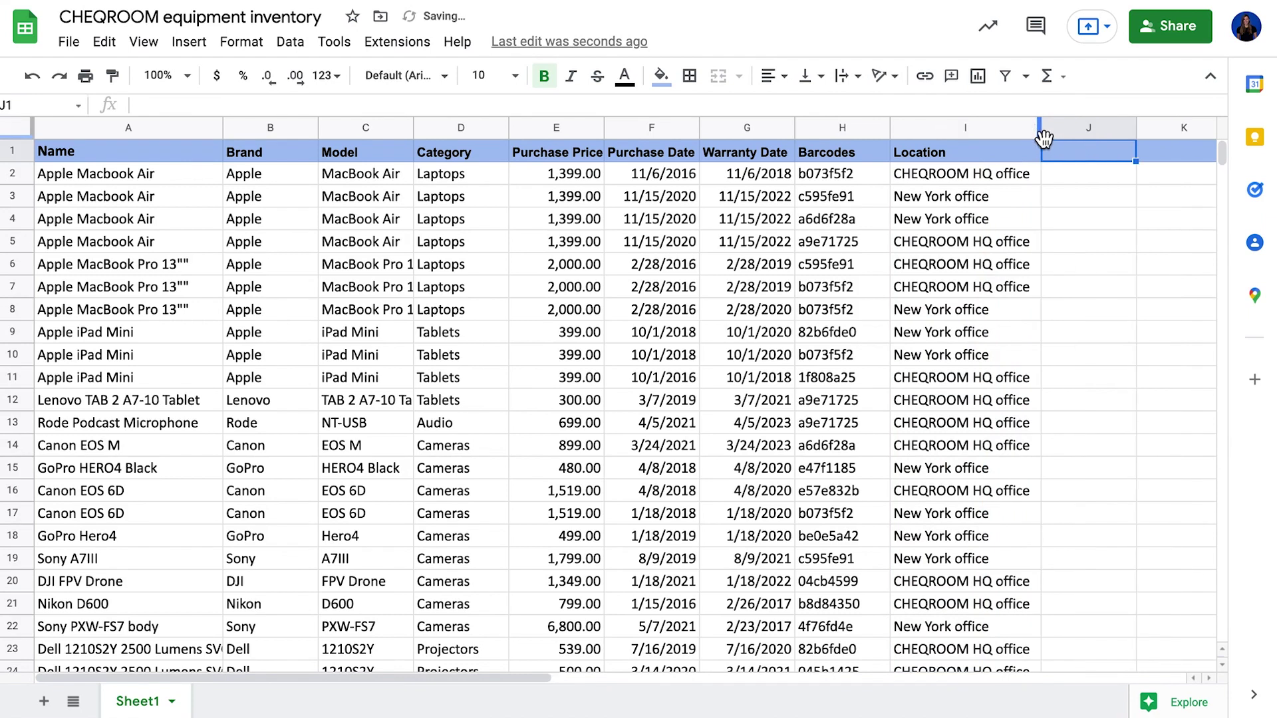
left_click(966, 128)
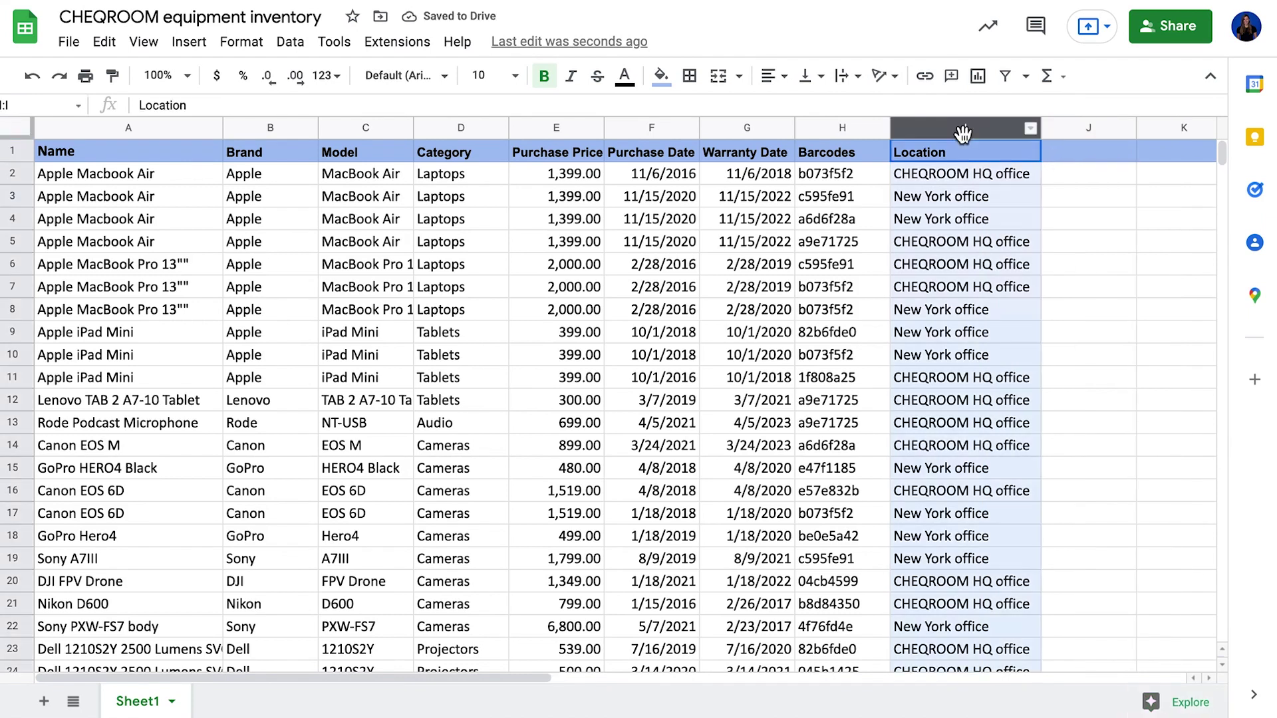
left_click(1012, 87)
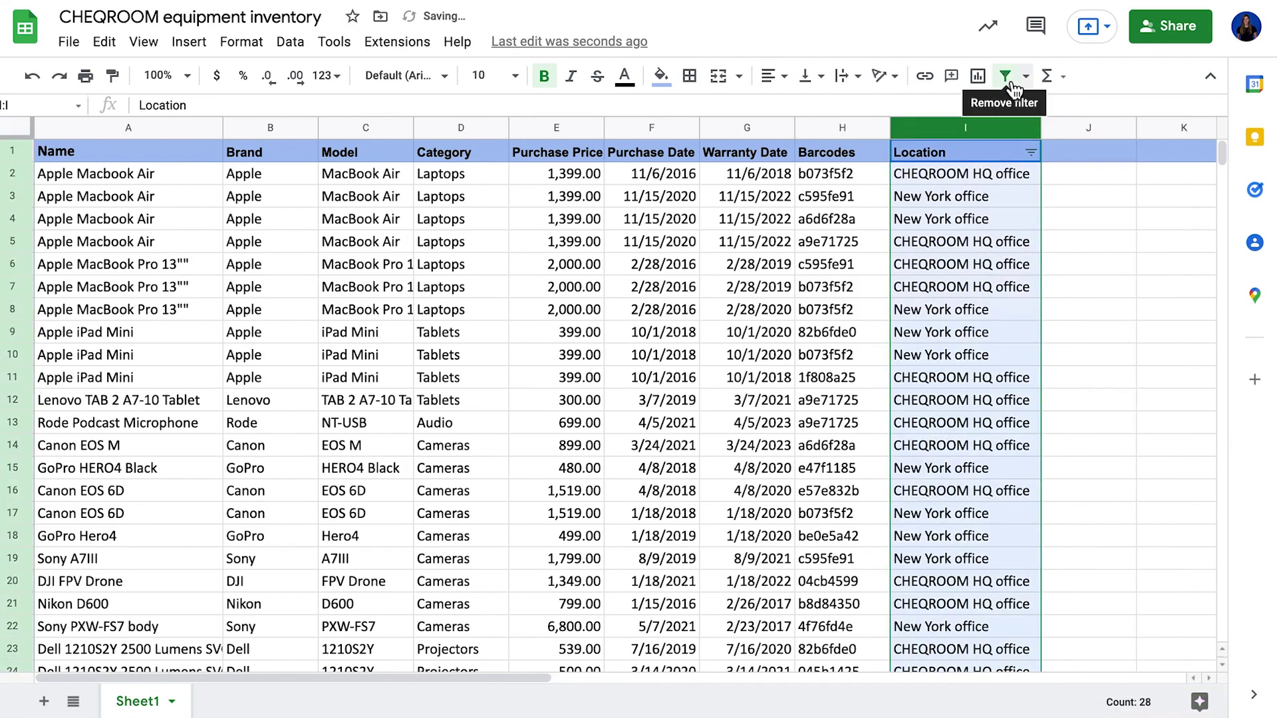
left_click(1006, 86)
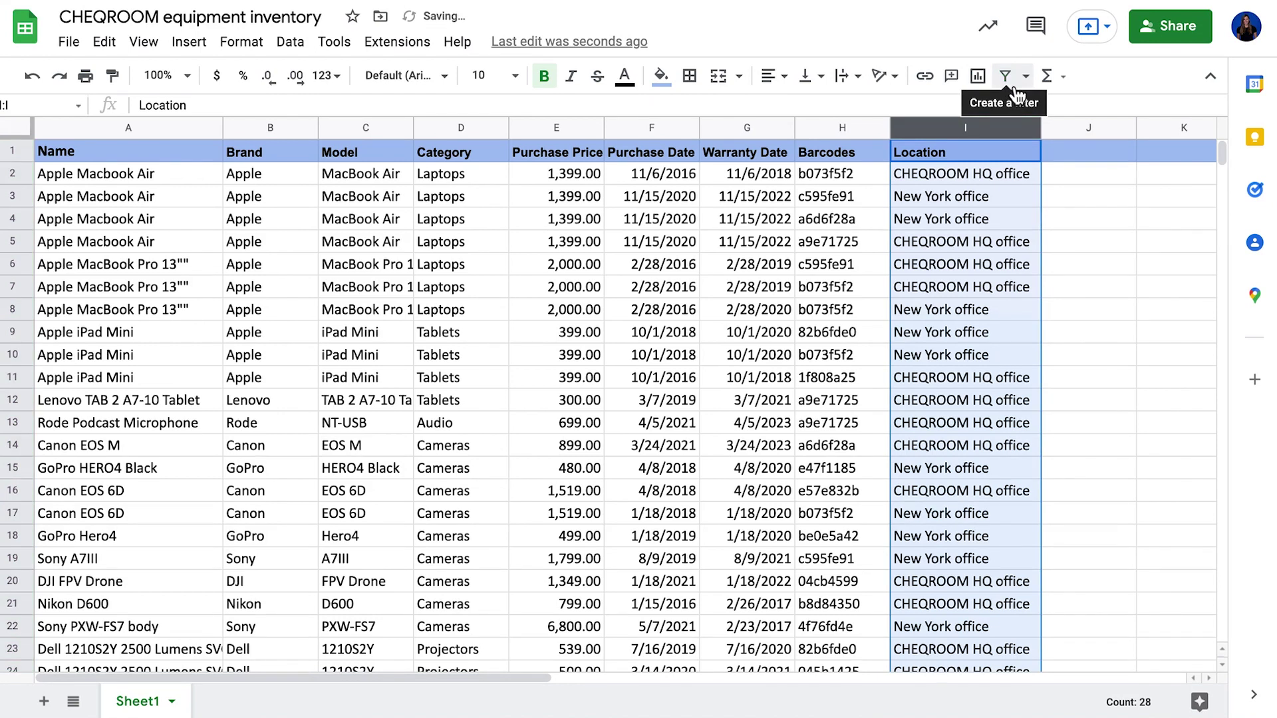
Add an empty Description header in J1 and widen column J
left_click(1077, 149)
type("Description")
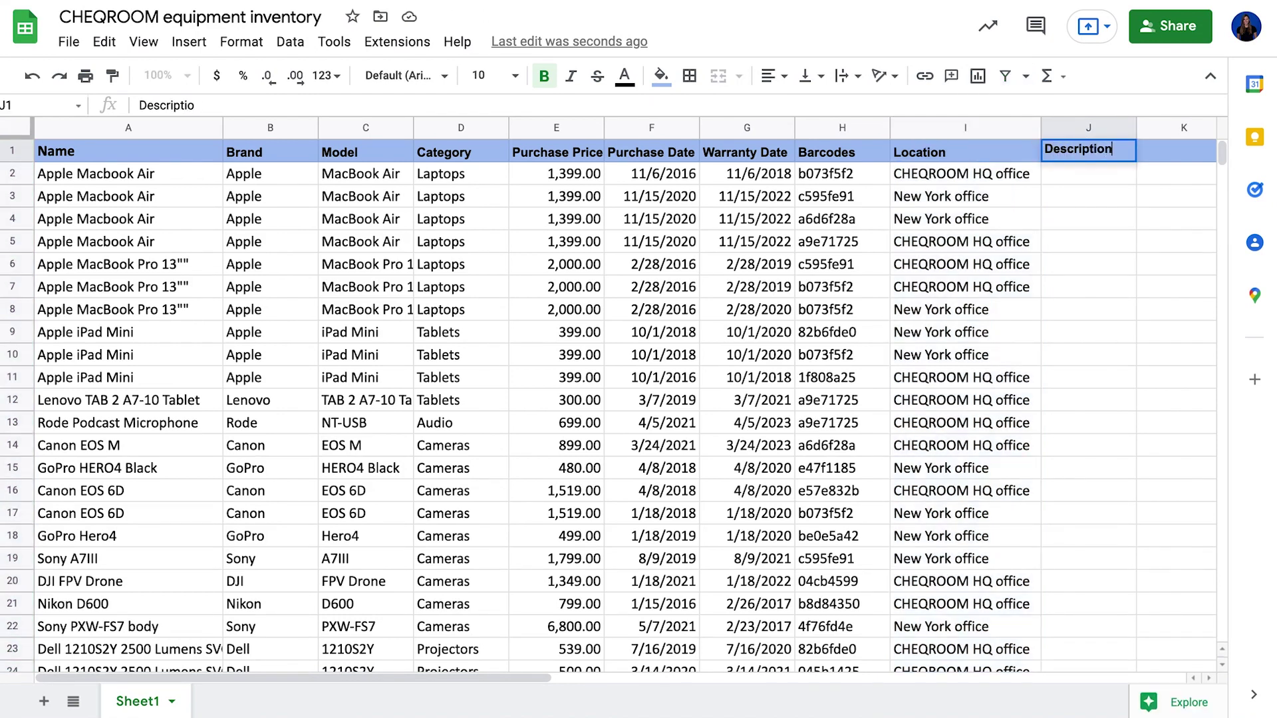
left_click(1120, 154)
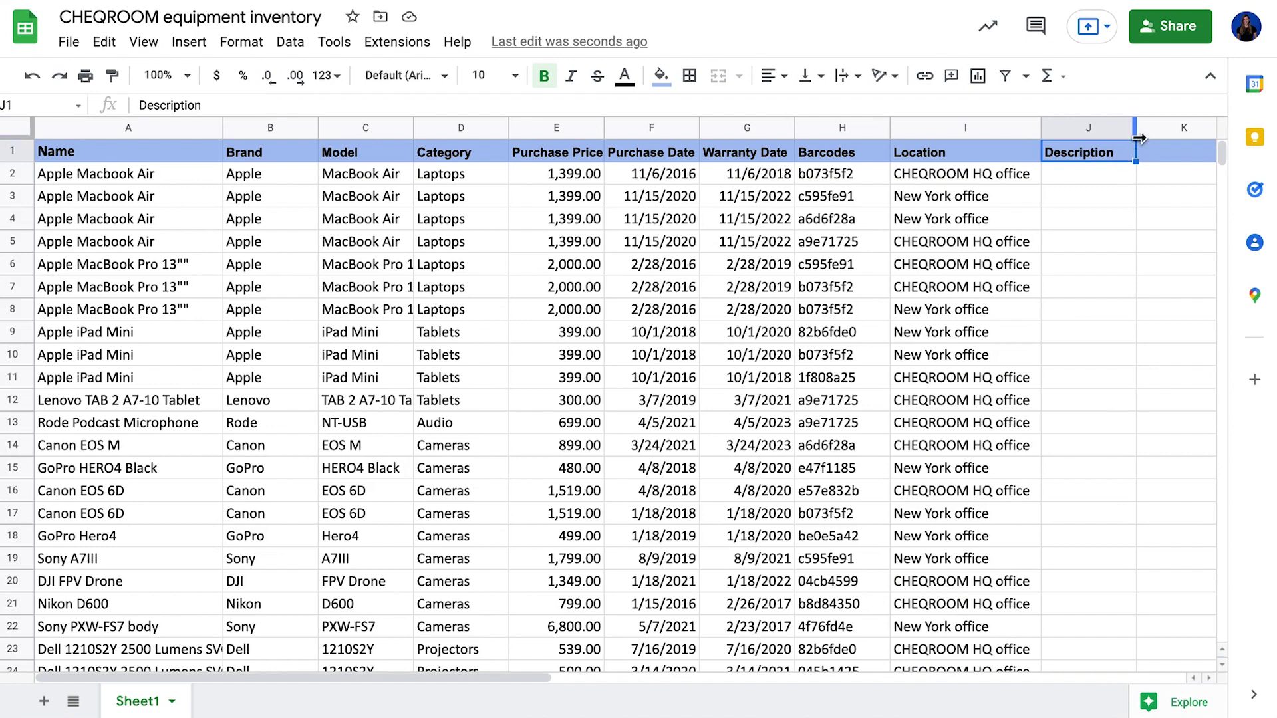
left_click_drag(1138, 138, 1229, 145)
left_click(1082, 176)
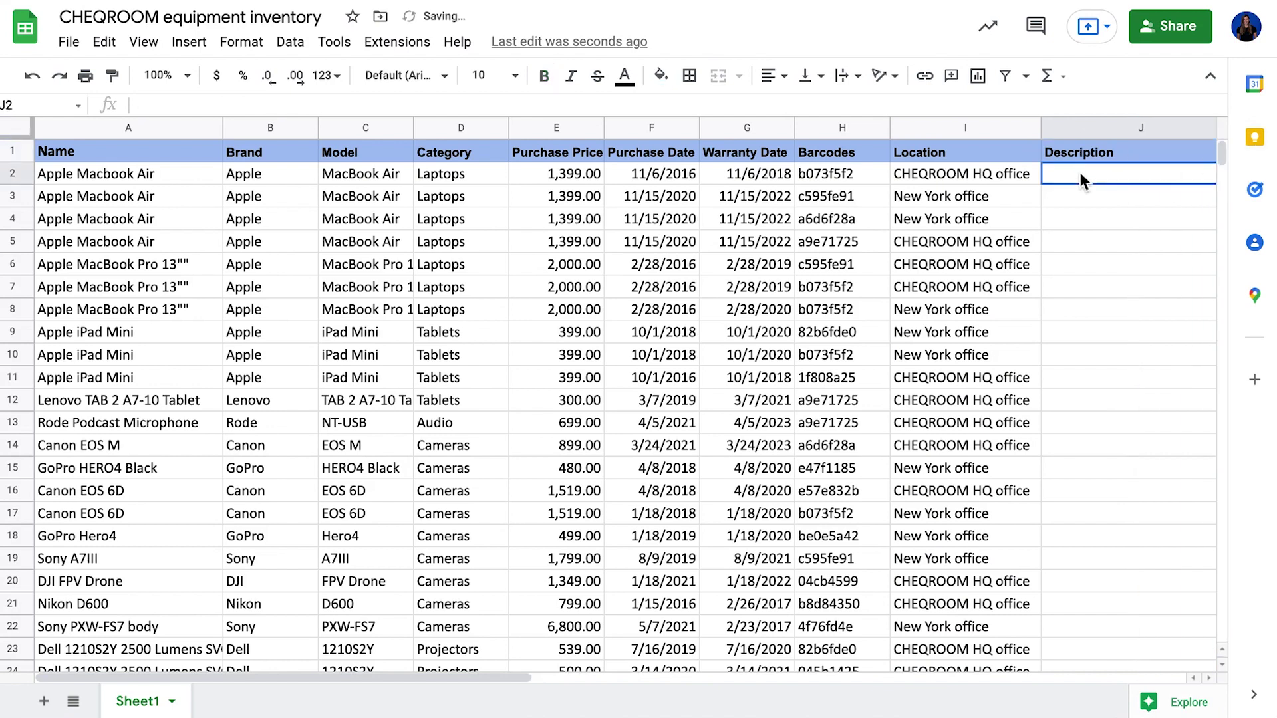
scroll(1080, 173, "right", 5)
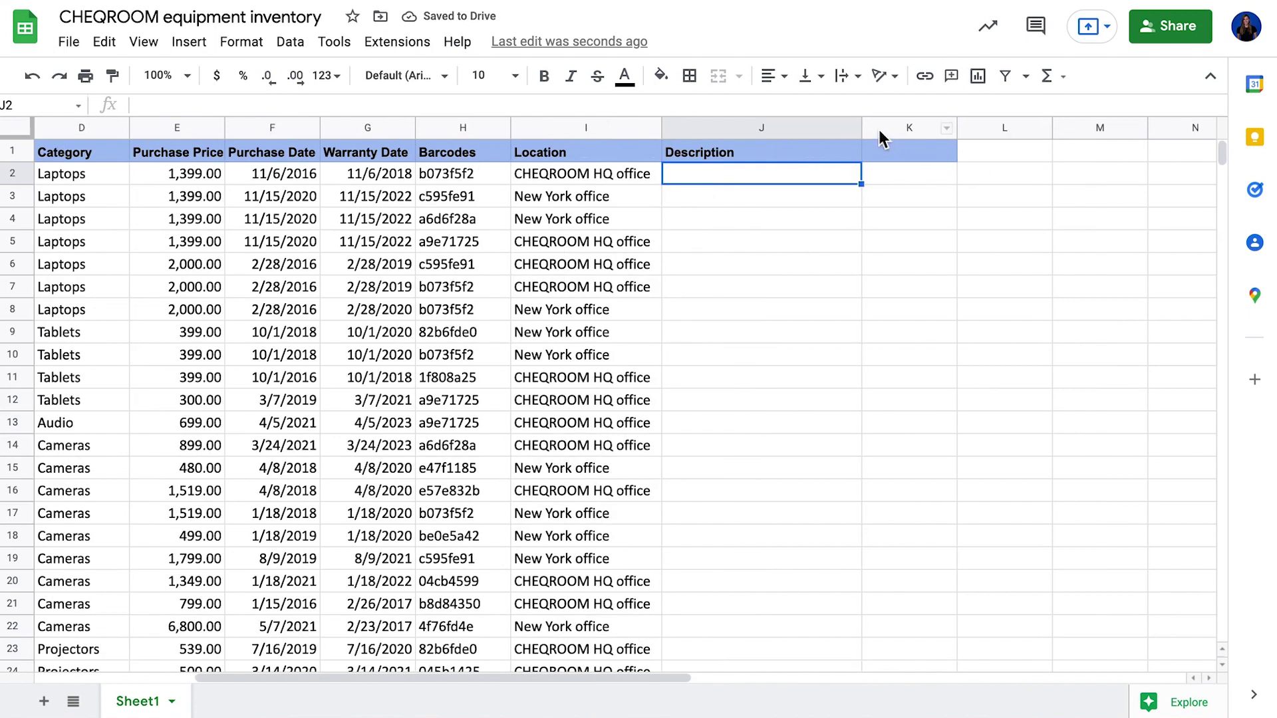
left_click_drag(862, 128, 962, 127)
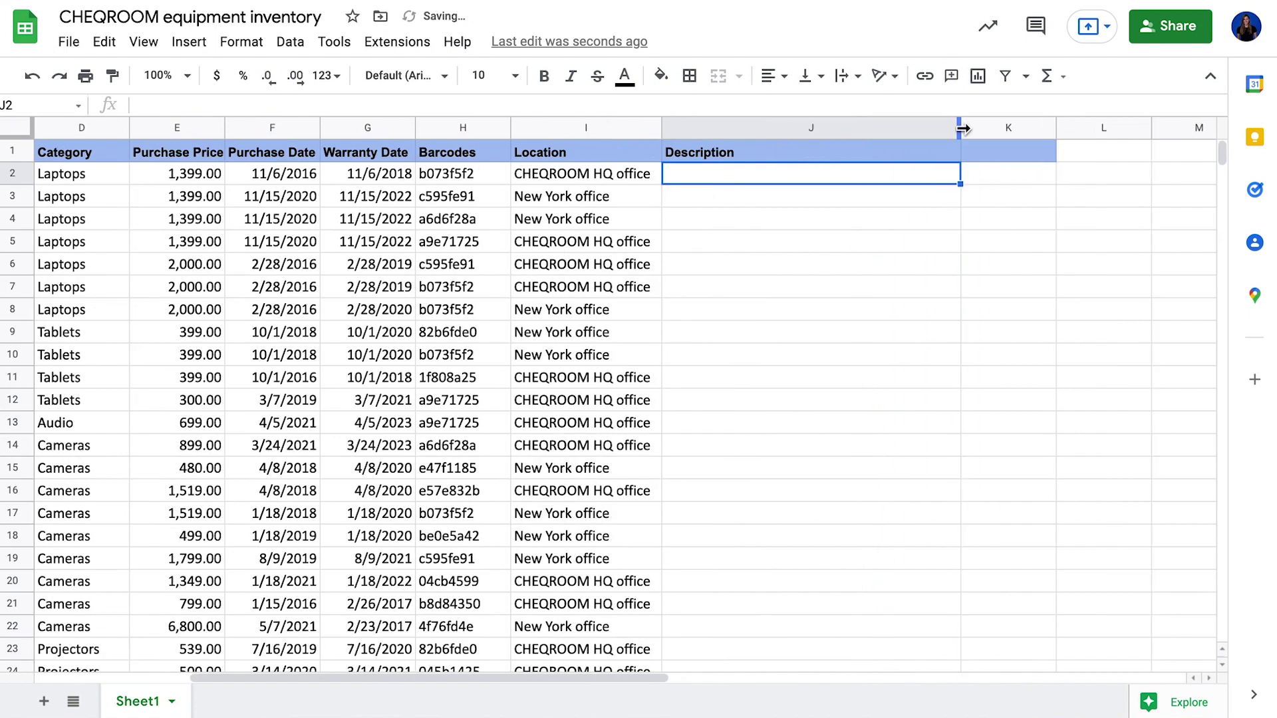
left_click(1006, 150)
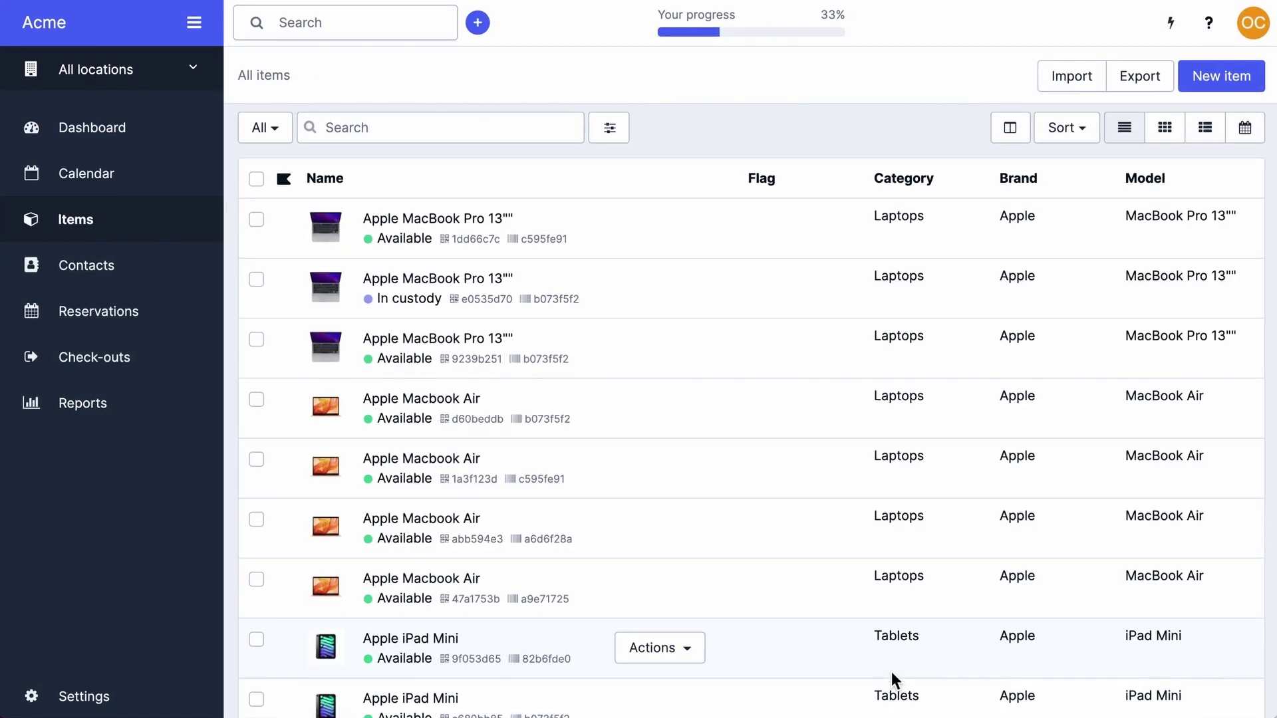
Open the in-custody Canon EOS 6D item, showing depreciation from 969 EUR to 0 EUR
scroll(891, 672, "down", 2)
scroll(891, 672, "down", 1)
scroll(891, 671, "down", 5)
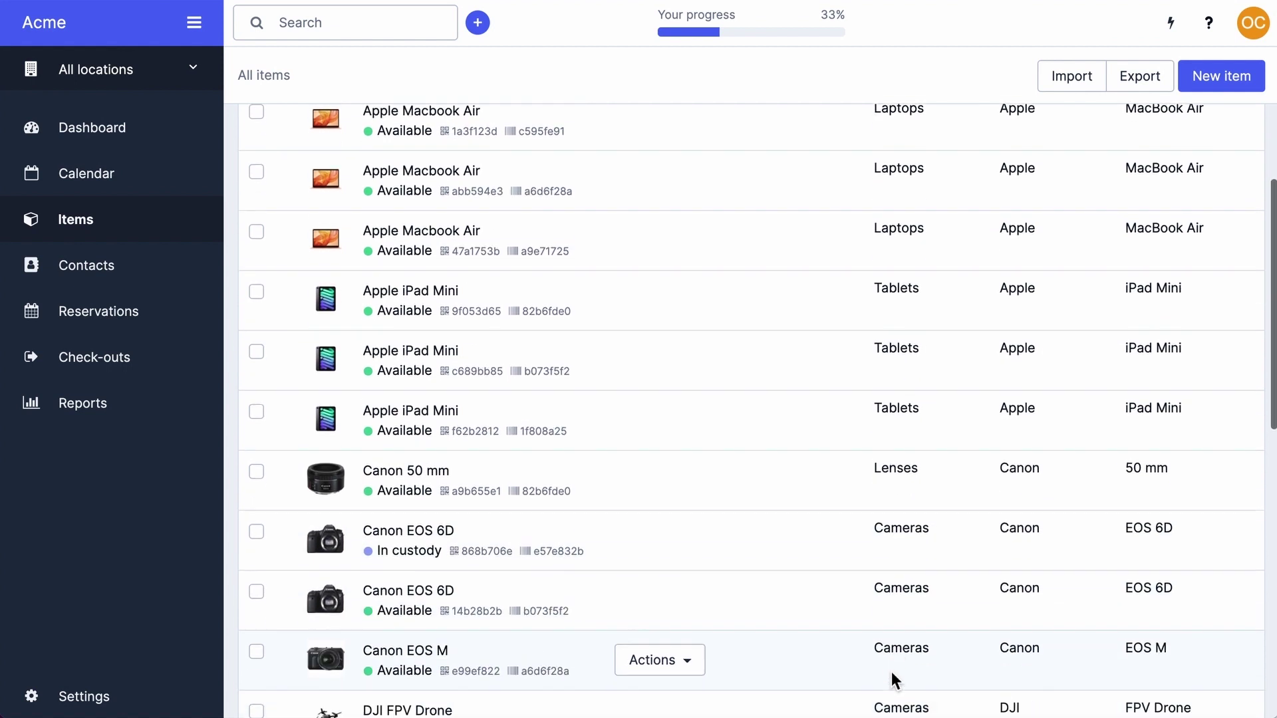
scroll(893, 680, "down", 3)
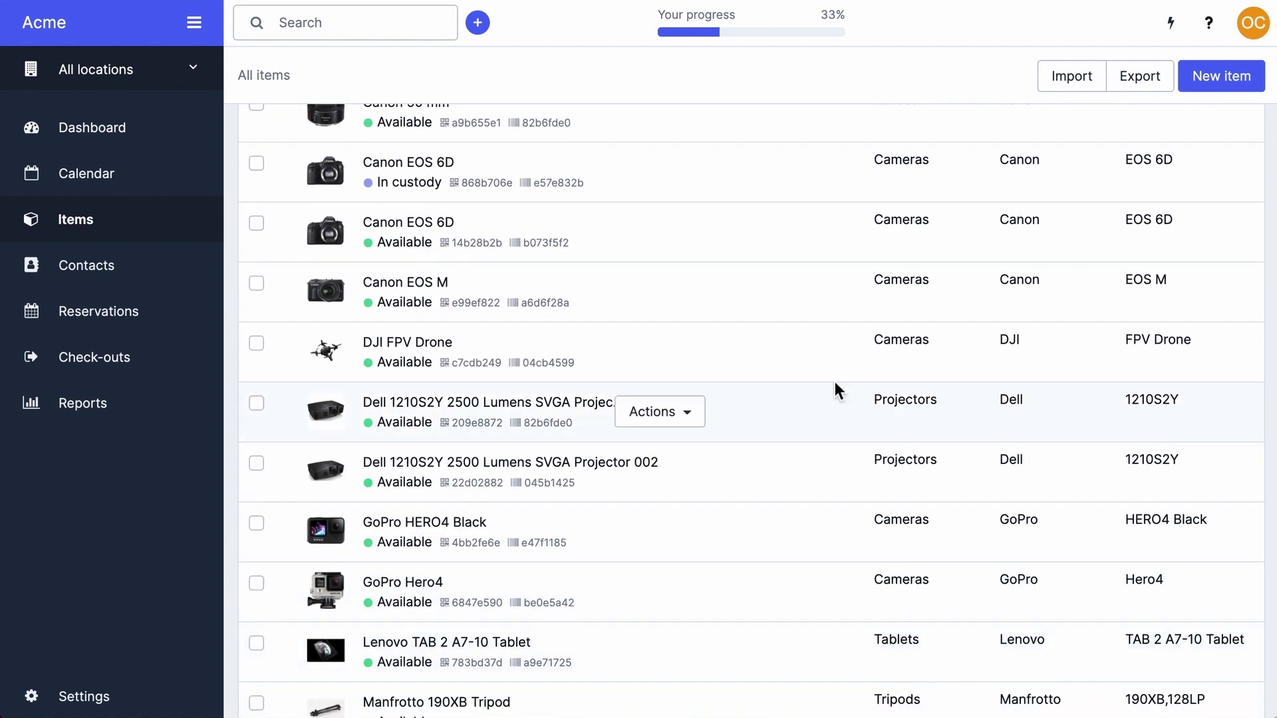
left_click(838, 192)
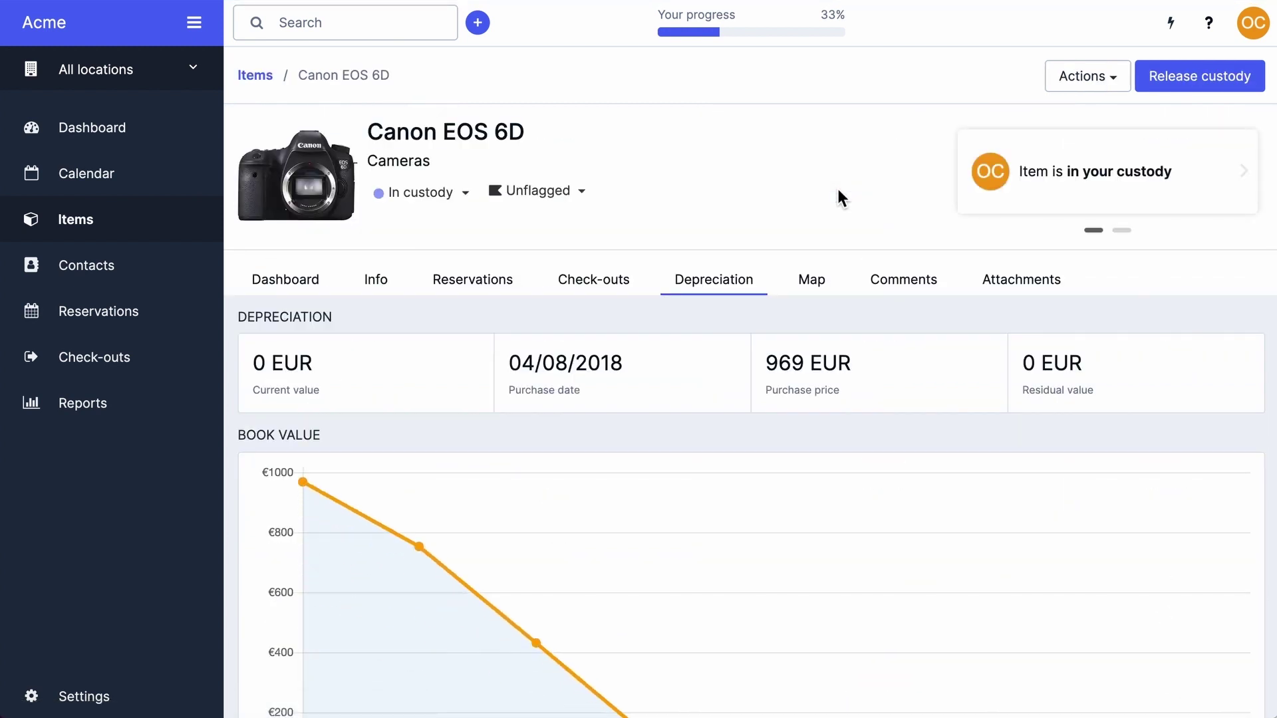
scroll(839, 196, "down", 3)
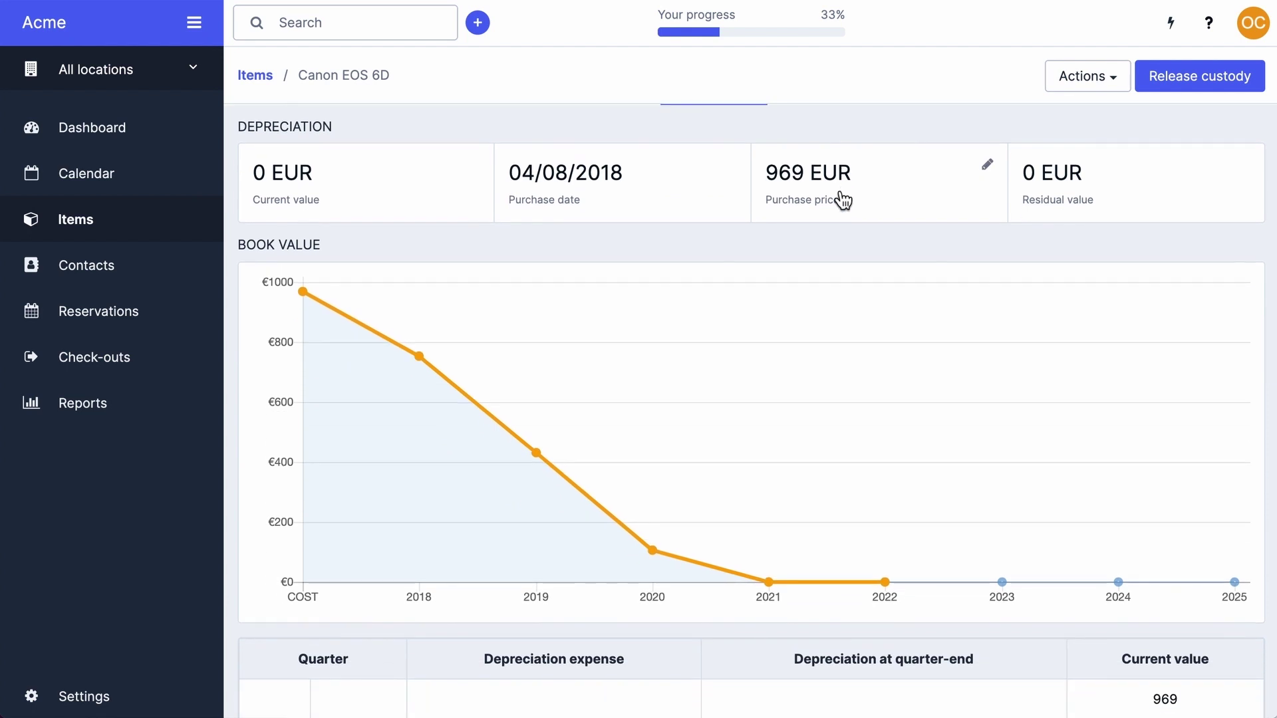
scroll(843, 199, "up", 2)
View the Canon EOS 6D bookings calendar with its February 2022 maintenance reservations
left_click(307, 206)
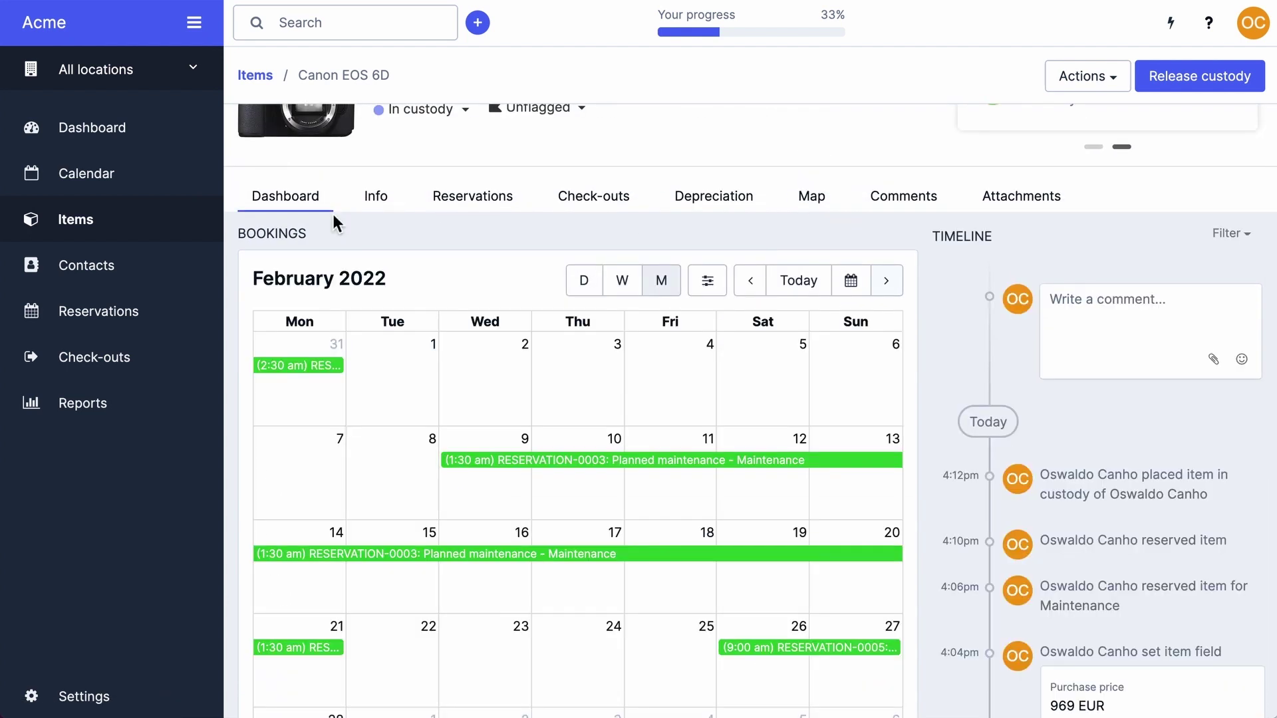
scroll(333, 213, "down", 2)
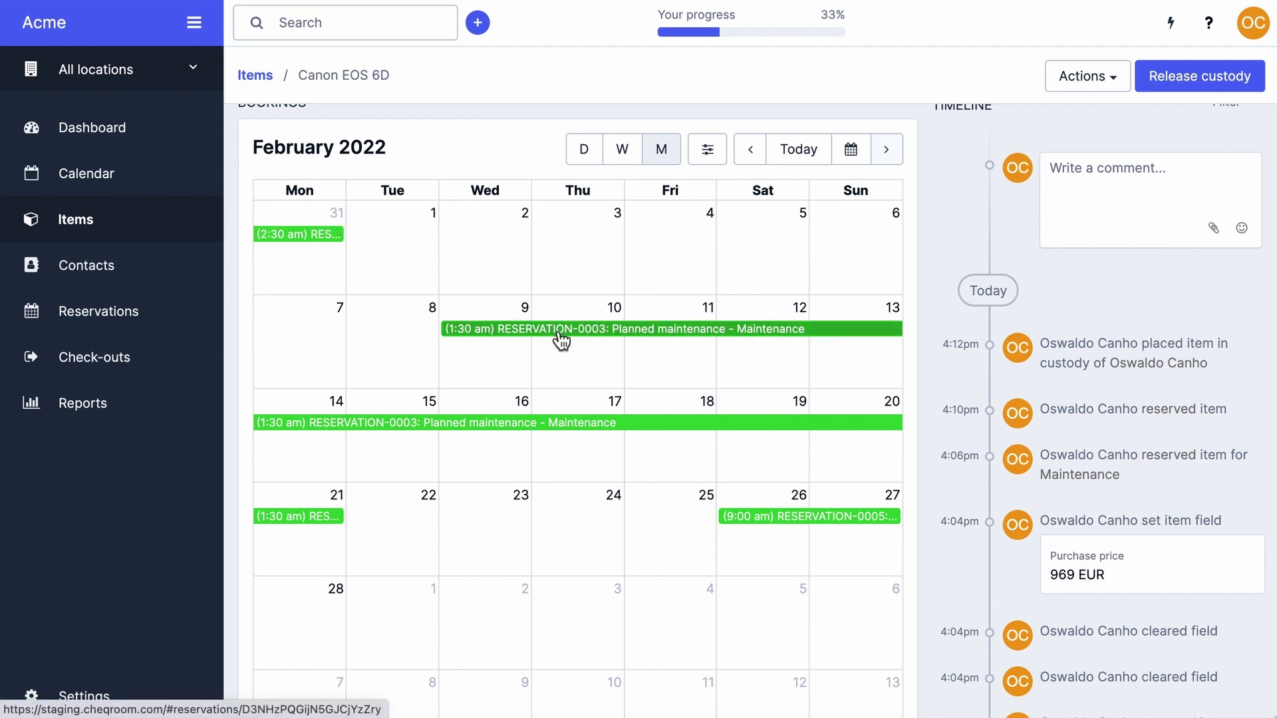
mouse_move(559, 335)
scroll(947, 207, "up", 3)
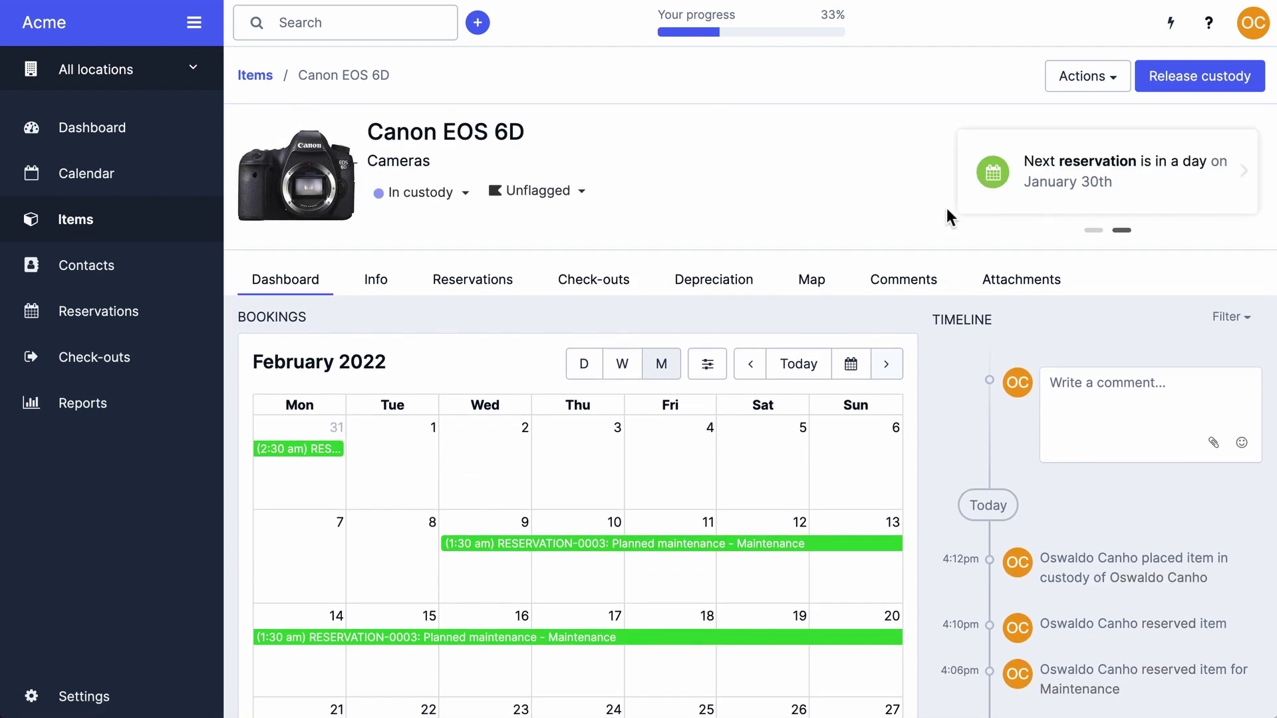
left_click(1094, 230)
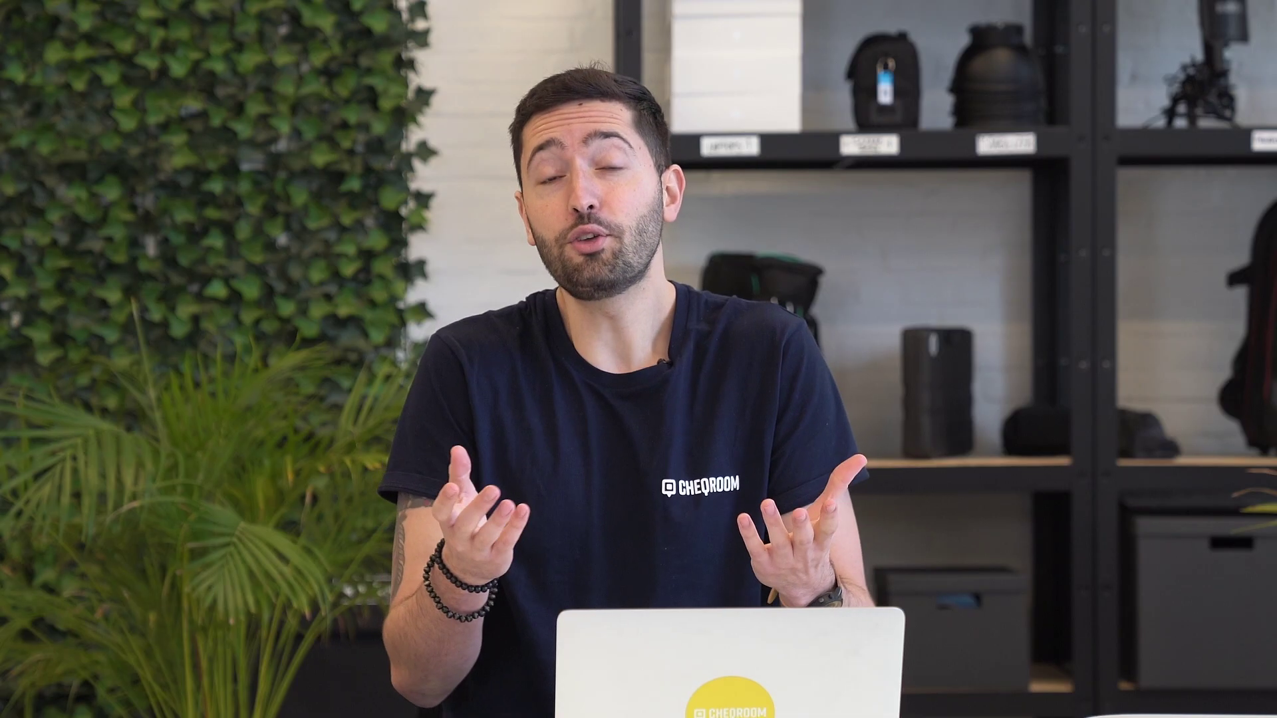